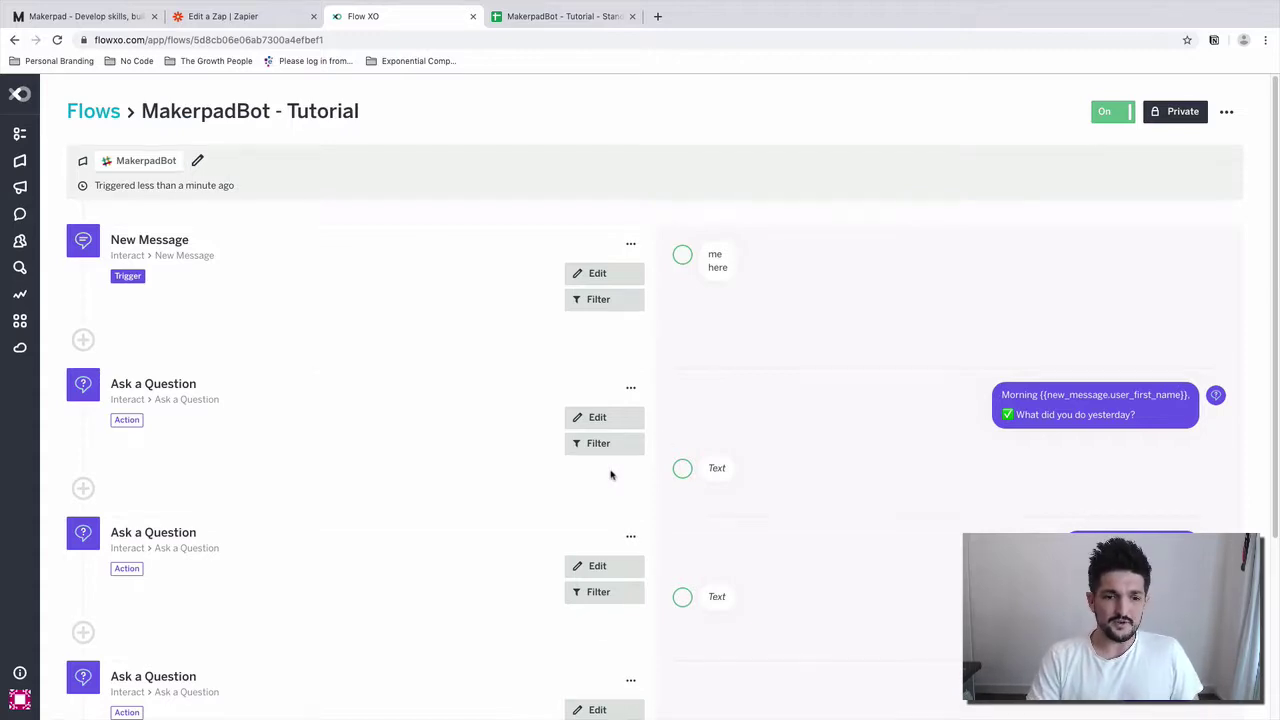
# - Start a new action at the end of the flow and choose Google Sheets as its service
pyautogui.scroll(-5, 600, 450)
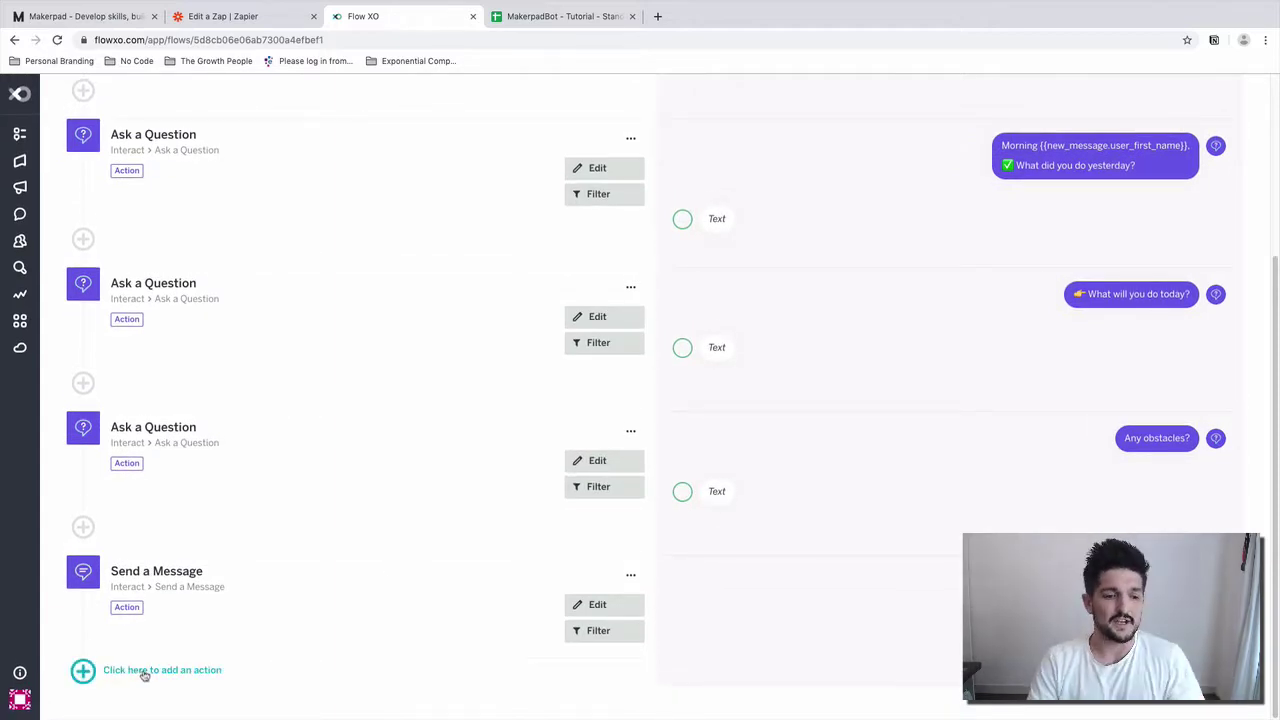
pyautogui.click(145, 676)
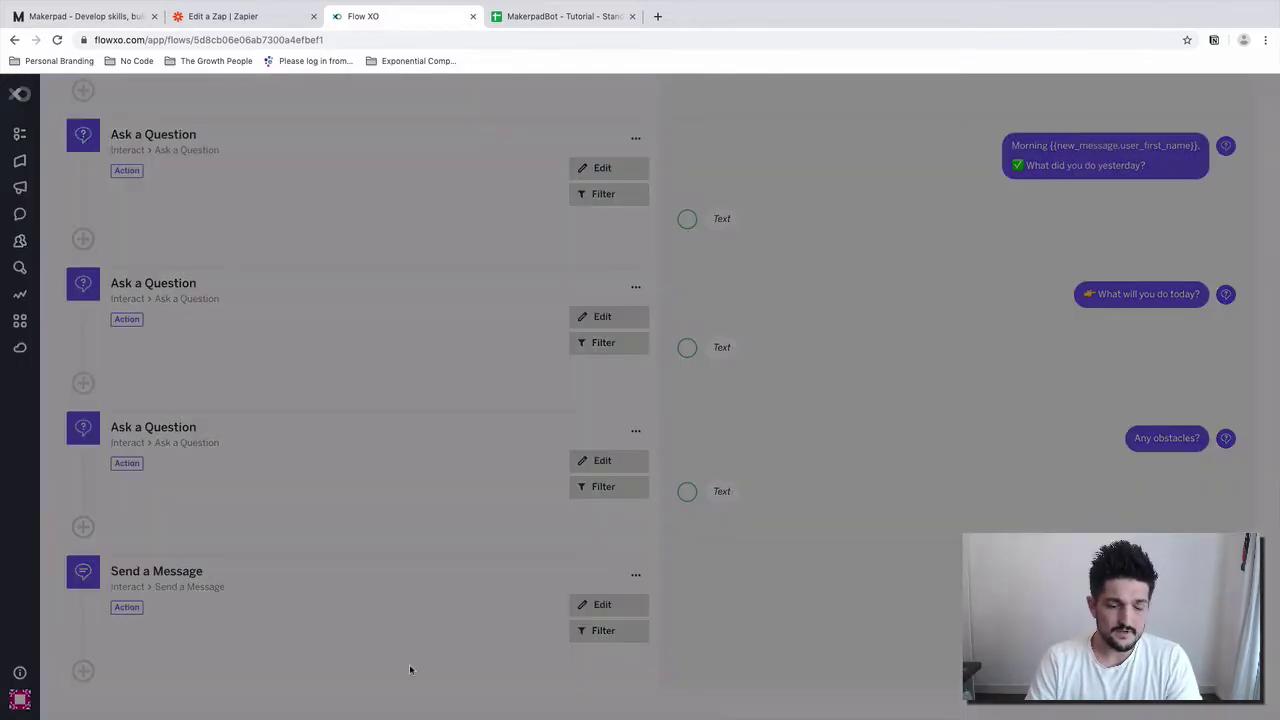
pyautogui.scroll(-5, 620, 352)
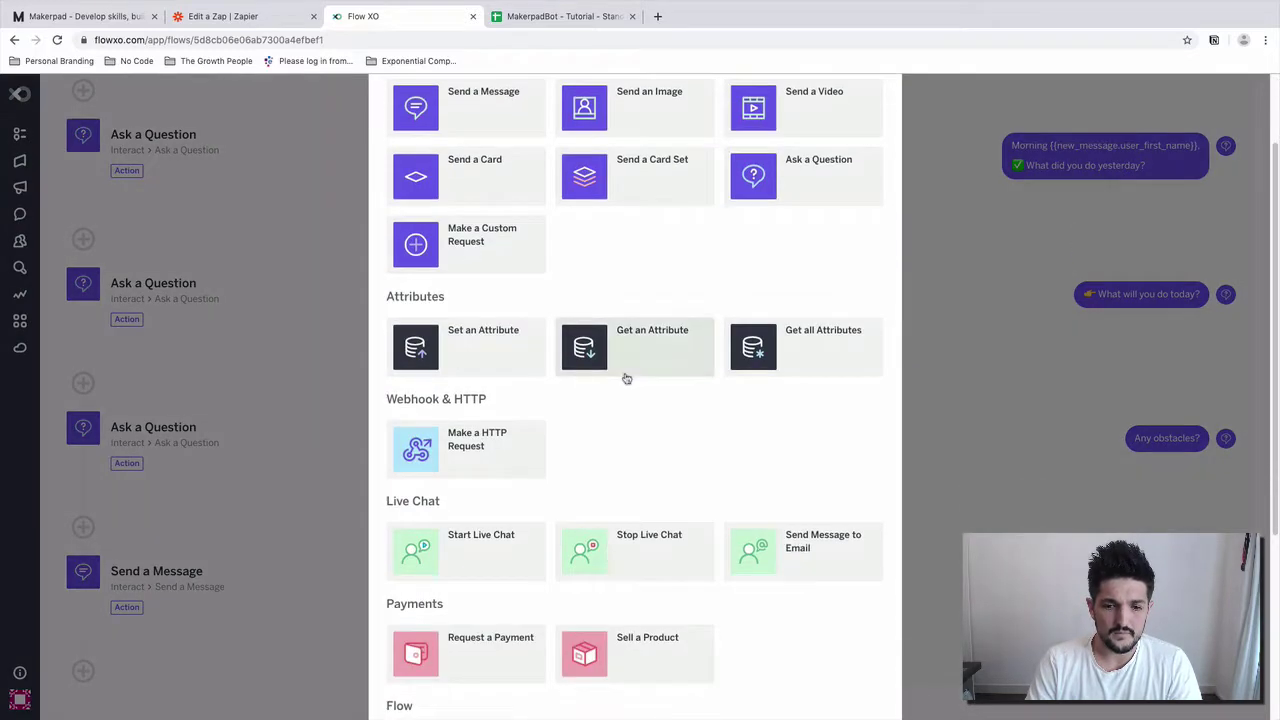
pyautogui.scroll(-2, 626, 377)
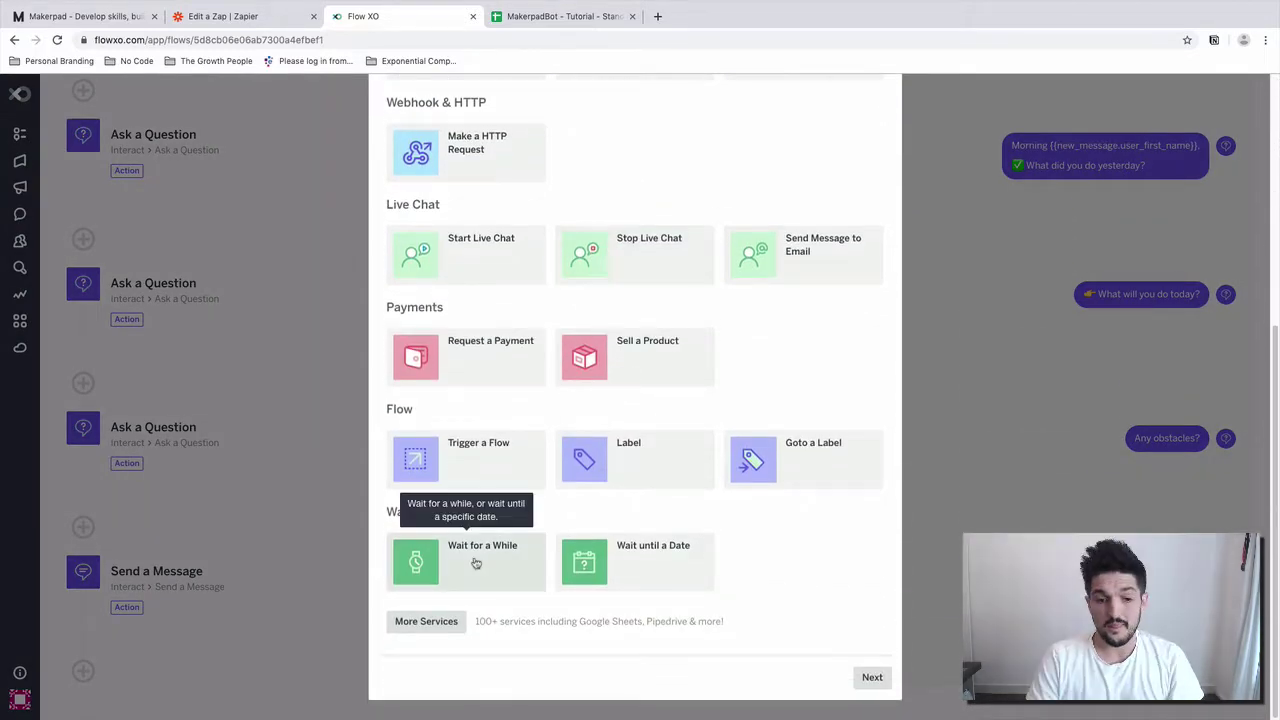
pyautogui.click(426, 622)
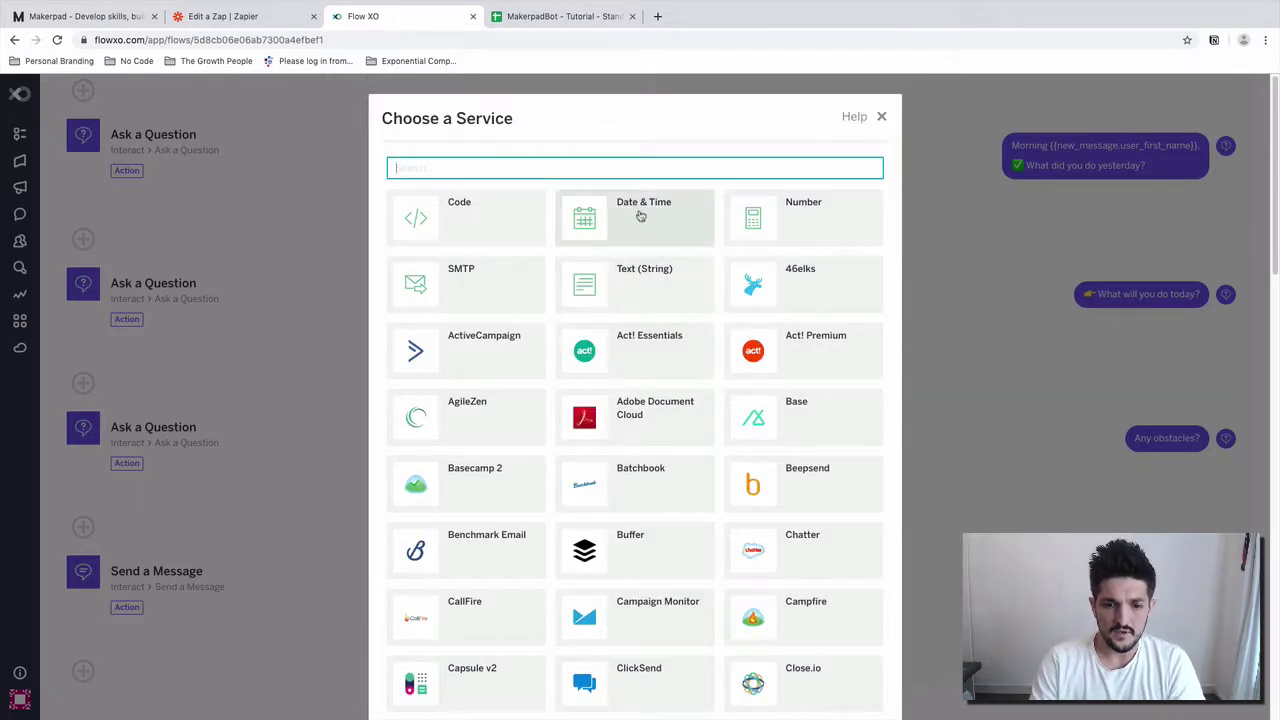
pyautogui.write('Goo')
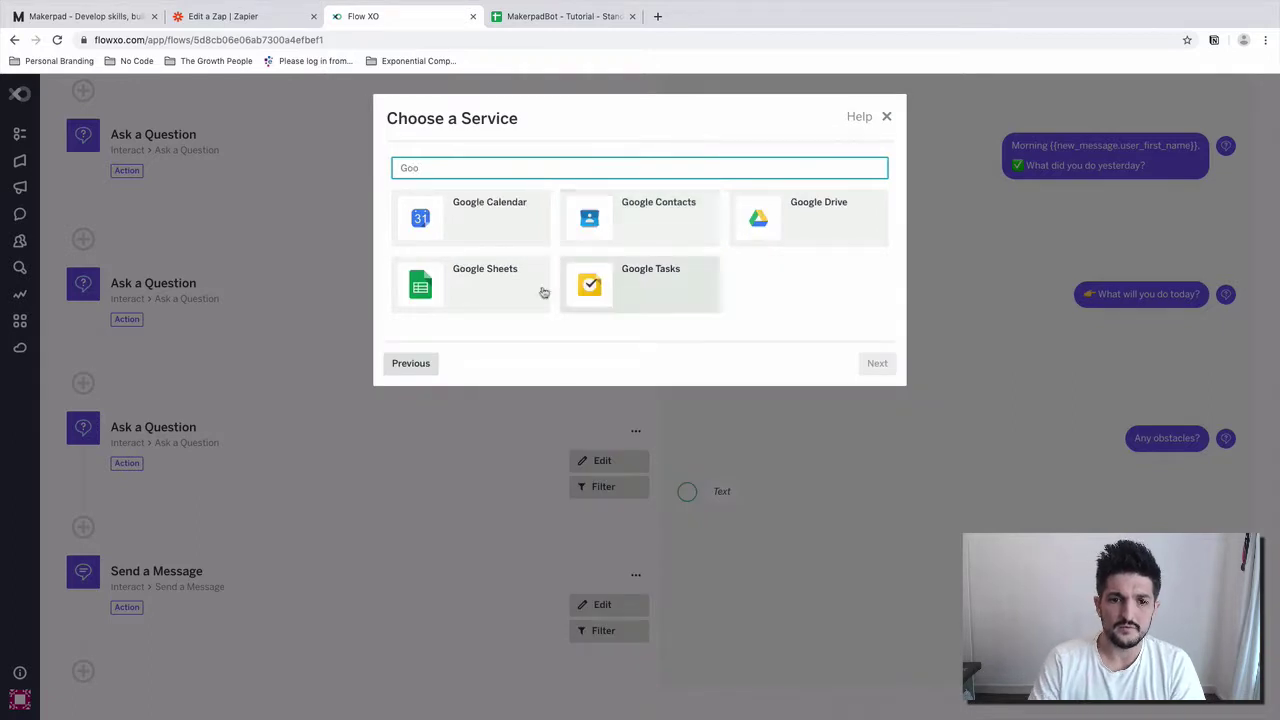
pyautogui.click(490, 291)
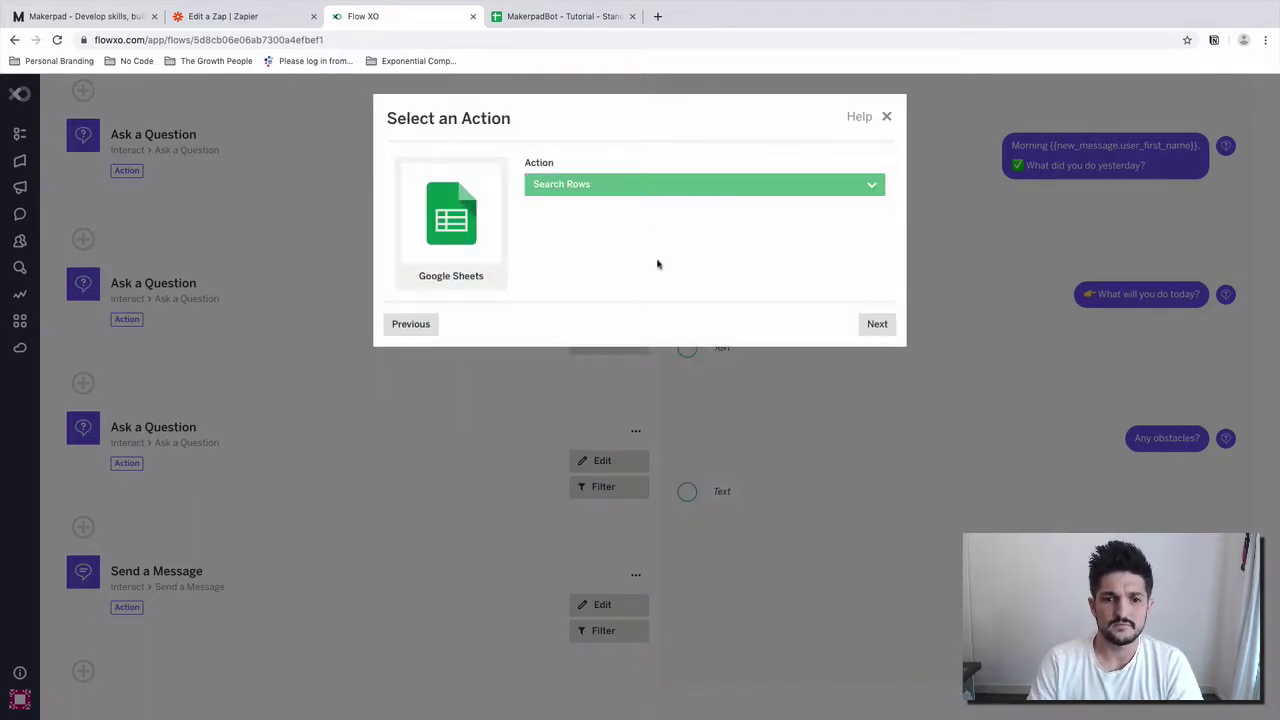
# - Set the Google Sheets action type to Add a Row and continue to the service authorization
pyautogui.click(631, 186)
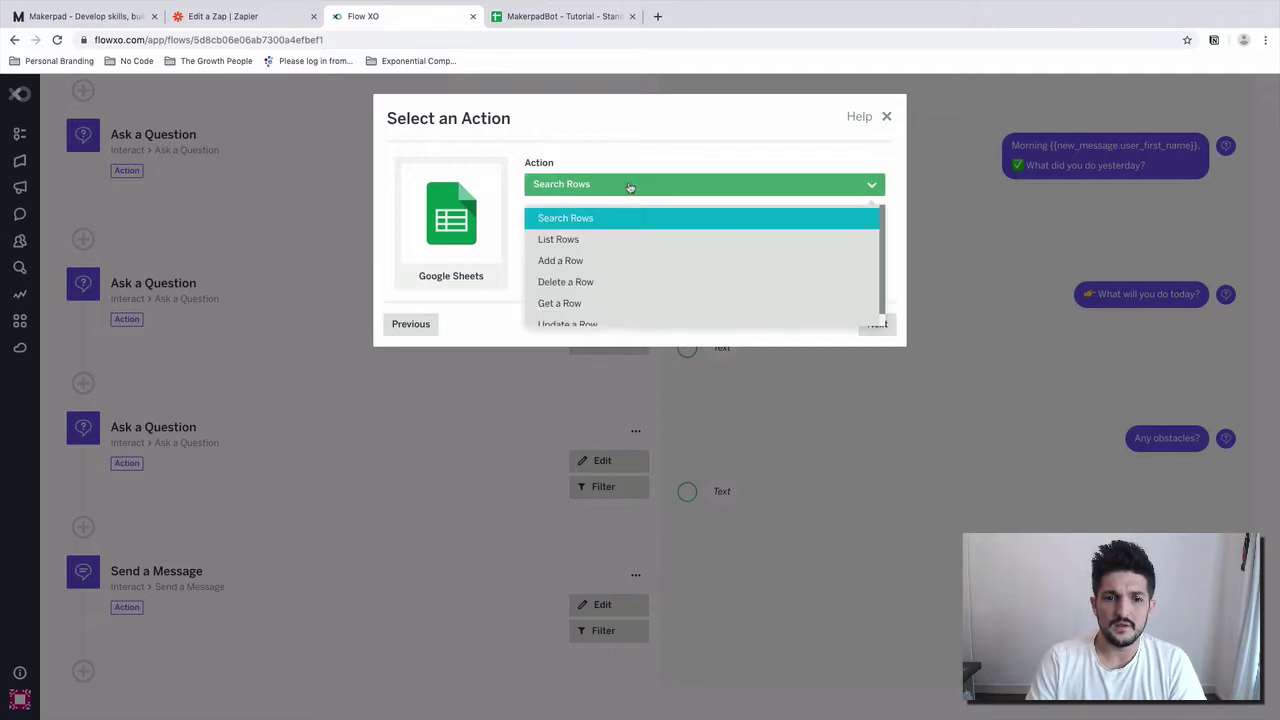
pyautogui.click(632, 262)
pyautogui.click(868, 325)
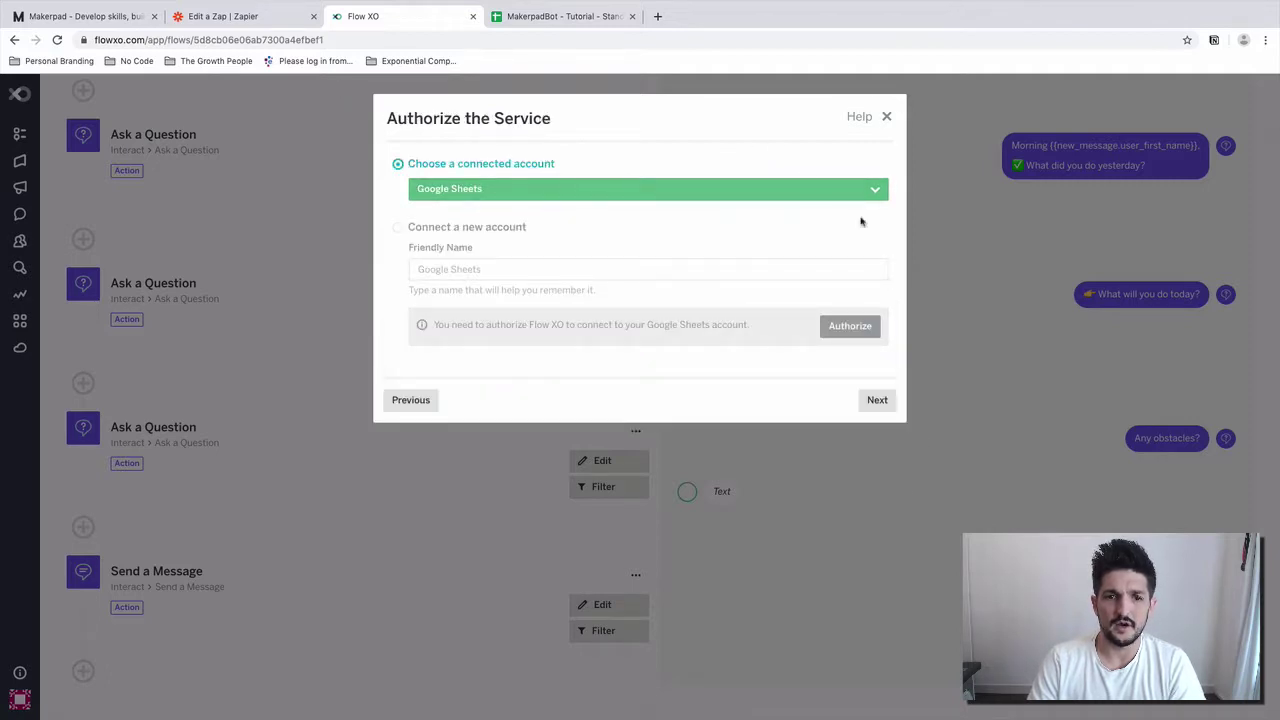
# - Switch to the Standup Responses spreadsheet in Google Sheets and enter the headers Date in A1 and Name in B1
pyautogui.click(566, 17)
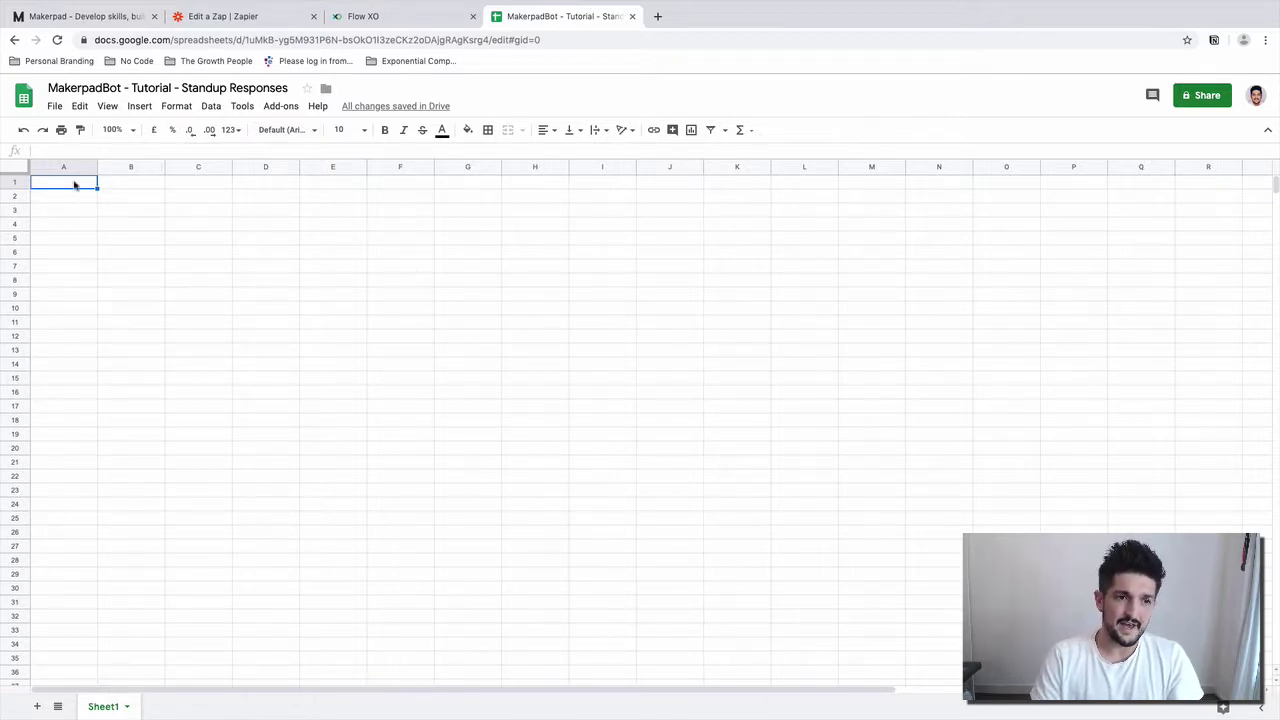
pyautogui.write('Da')
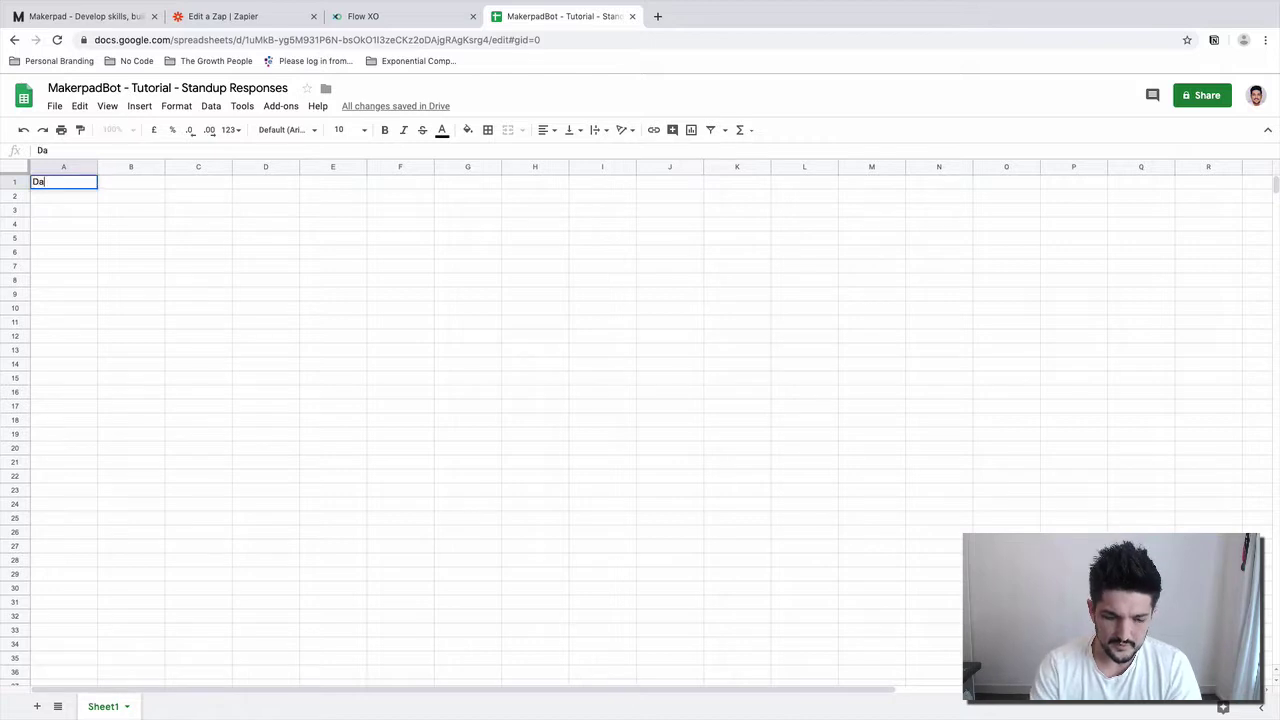
pyautogui.write('te')
pyautogui.press('Tab')
pyautogui.write('Name')
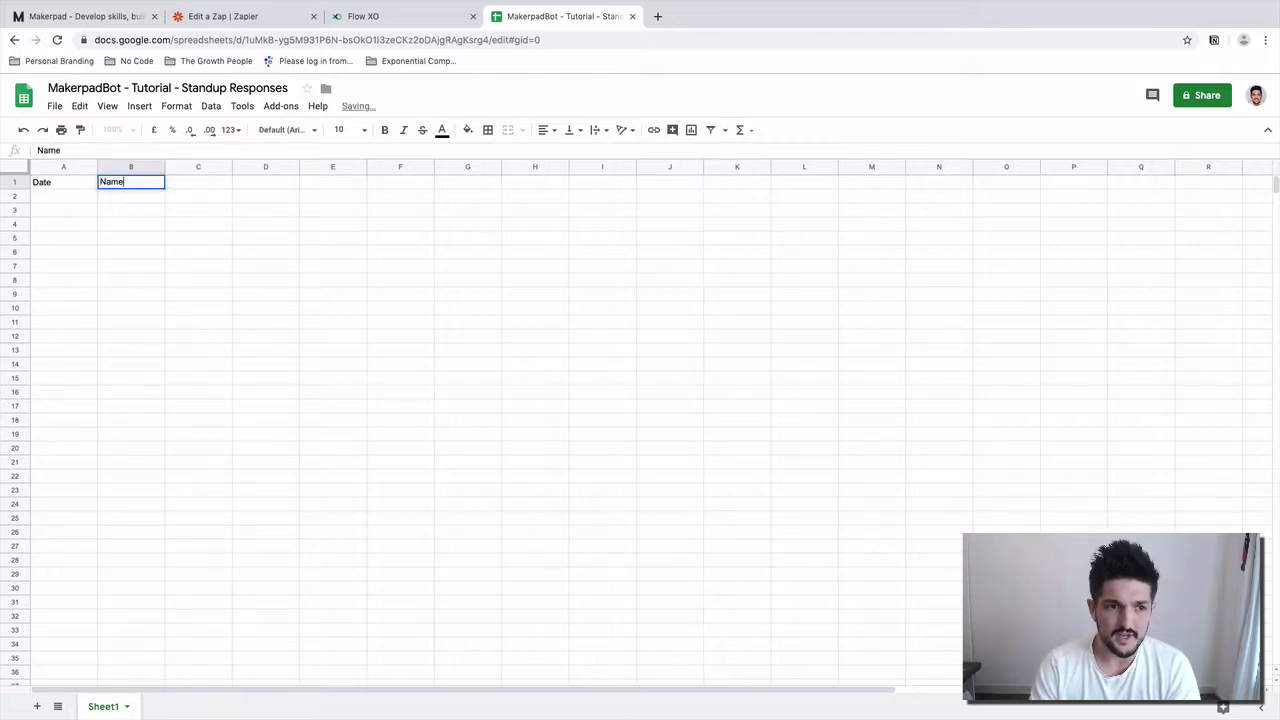
pyautogui.press('Return')
# - Enter the headers "Did yesterday?", "Doing today?" and "Any obstacles?" in cells C1, D1 and E1
pyautogui.click(198, 182)
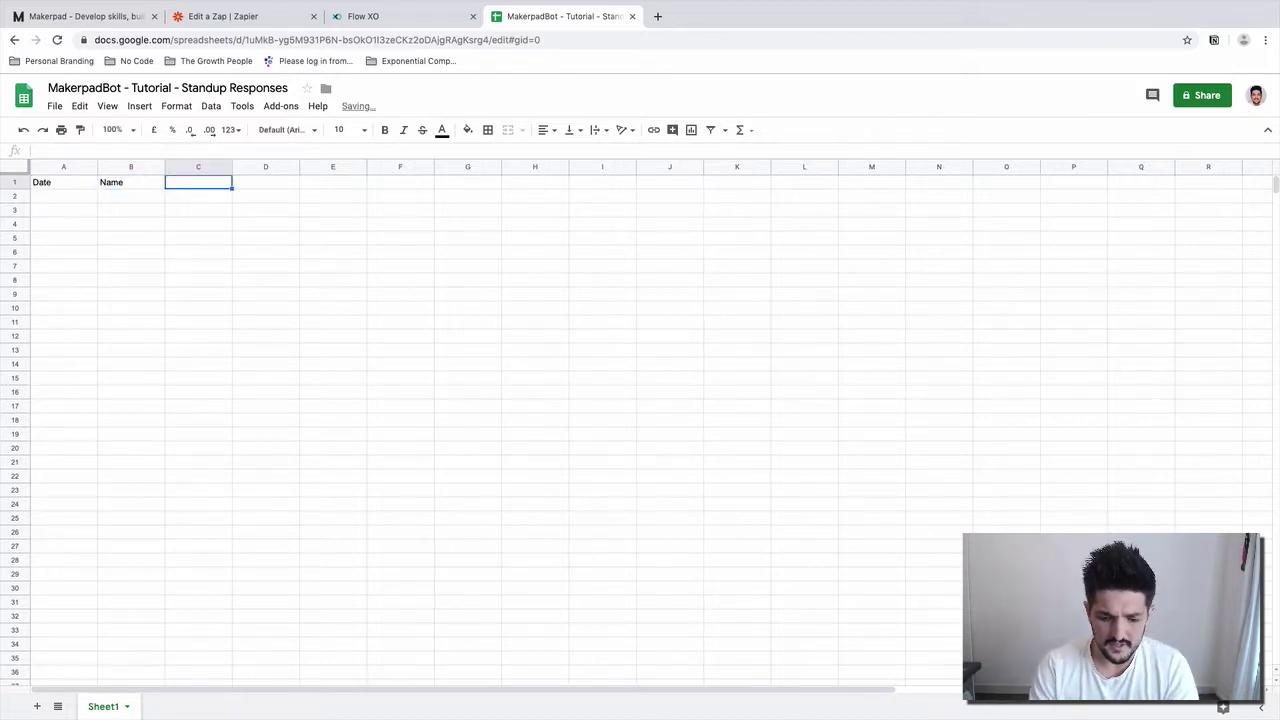
pyautogui.write('Did yes')
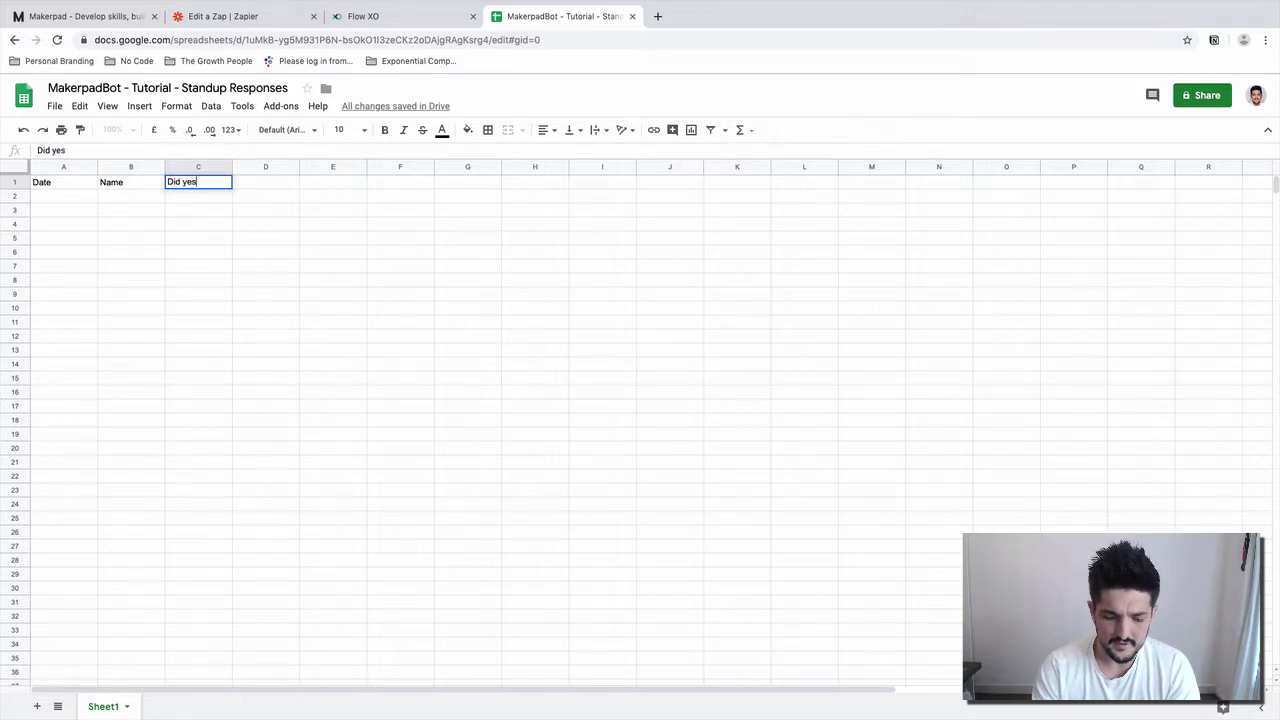
pyautogui.write('terday?')
pyautogui.press('Return')
pyautogui.click(265, 182)
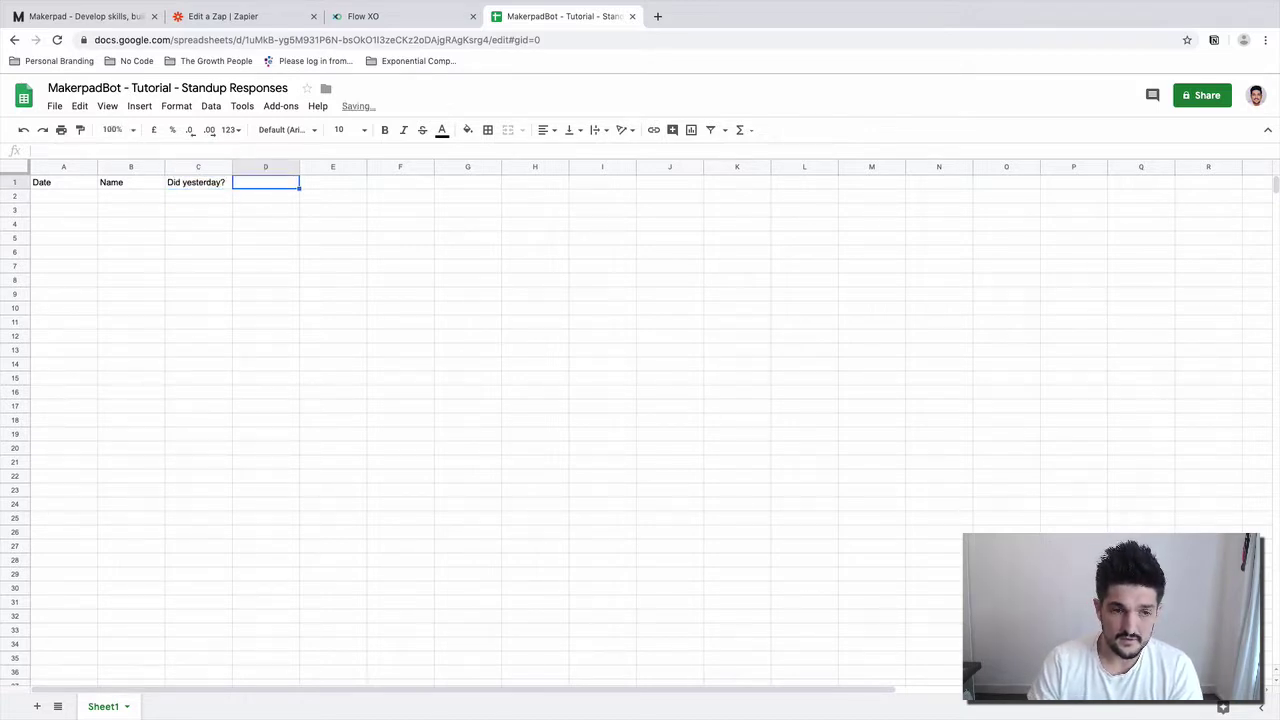
pyautogui.write('Doing')
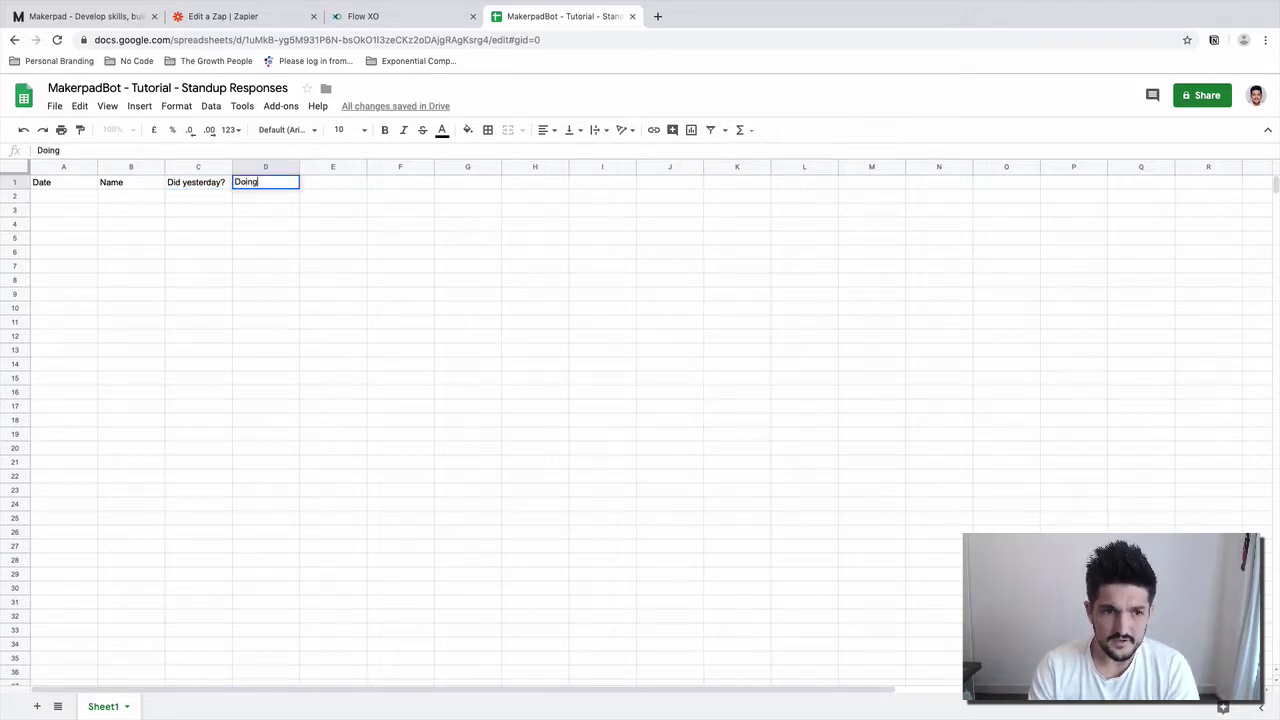
pyautogui.write(' today?')
pyautogui.press('Tab')
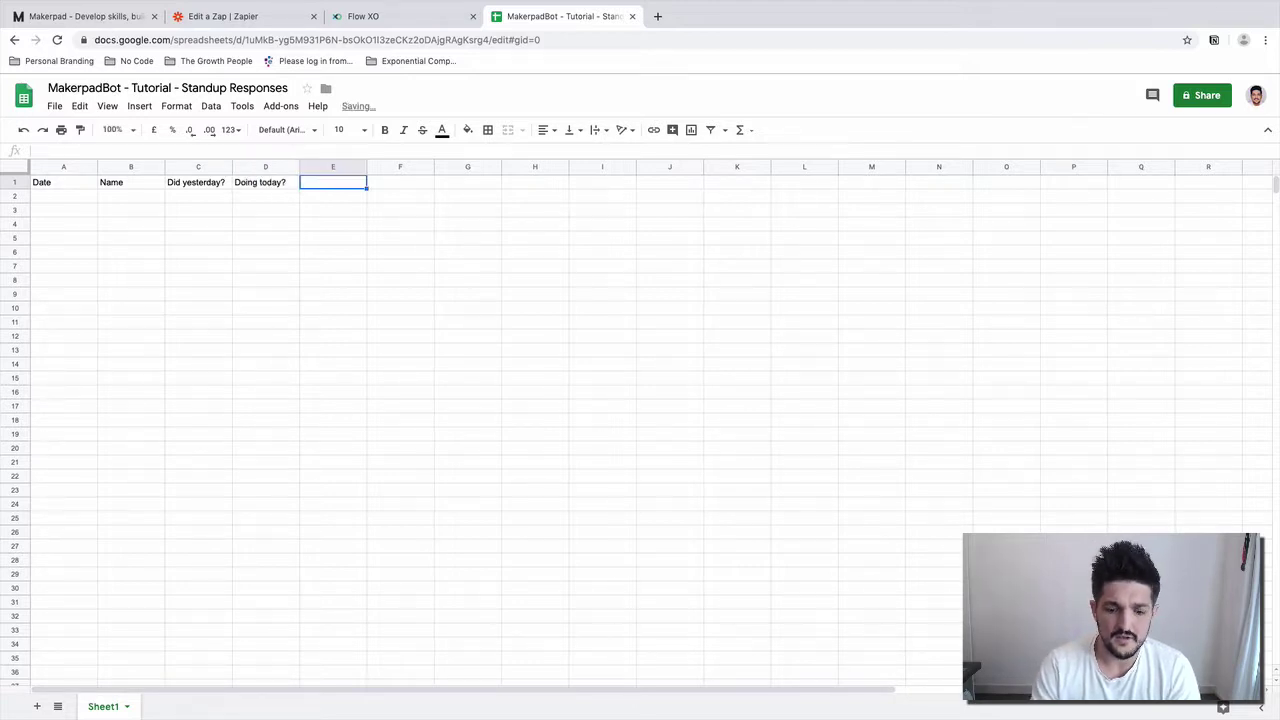
pyautogui.write('Any o')
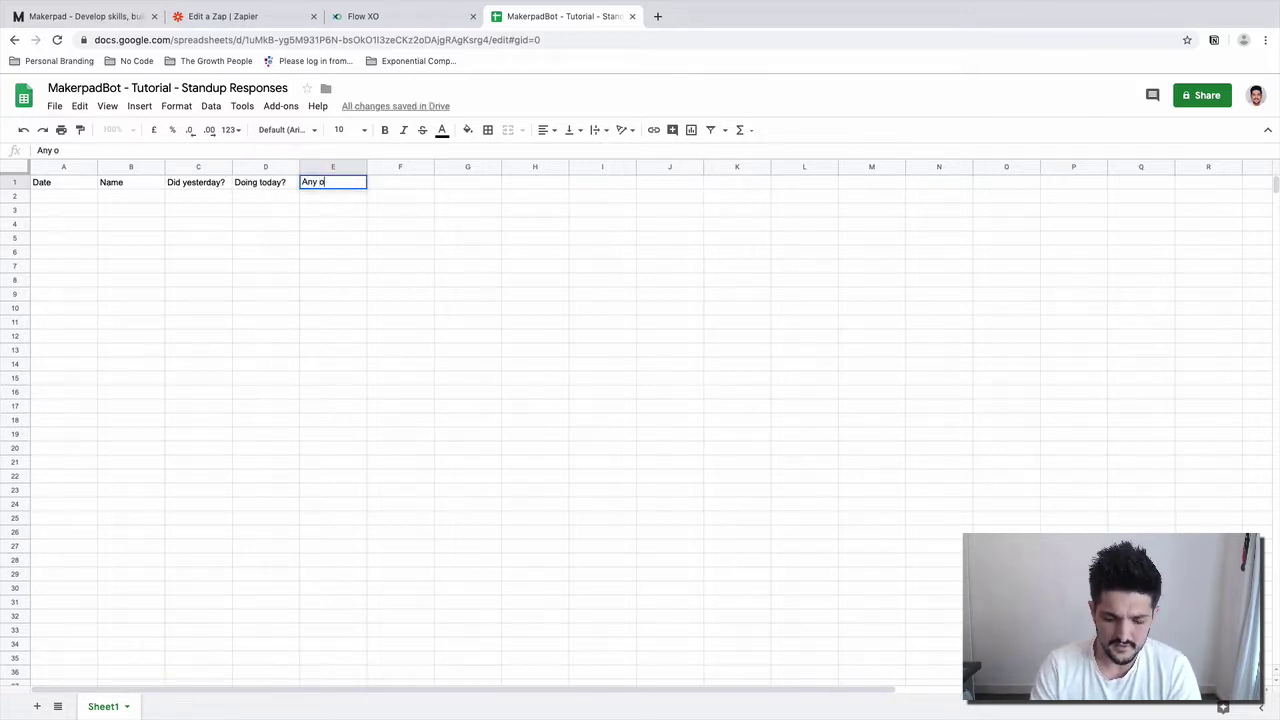
pyautogui.write('bstacles?')
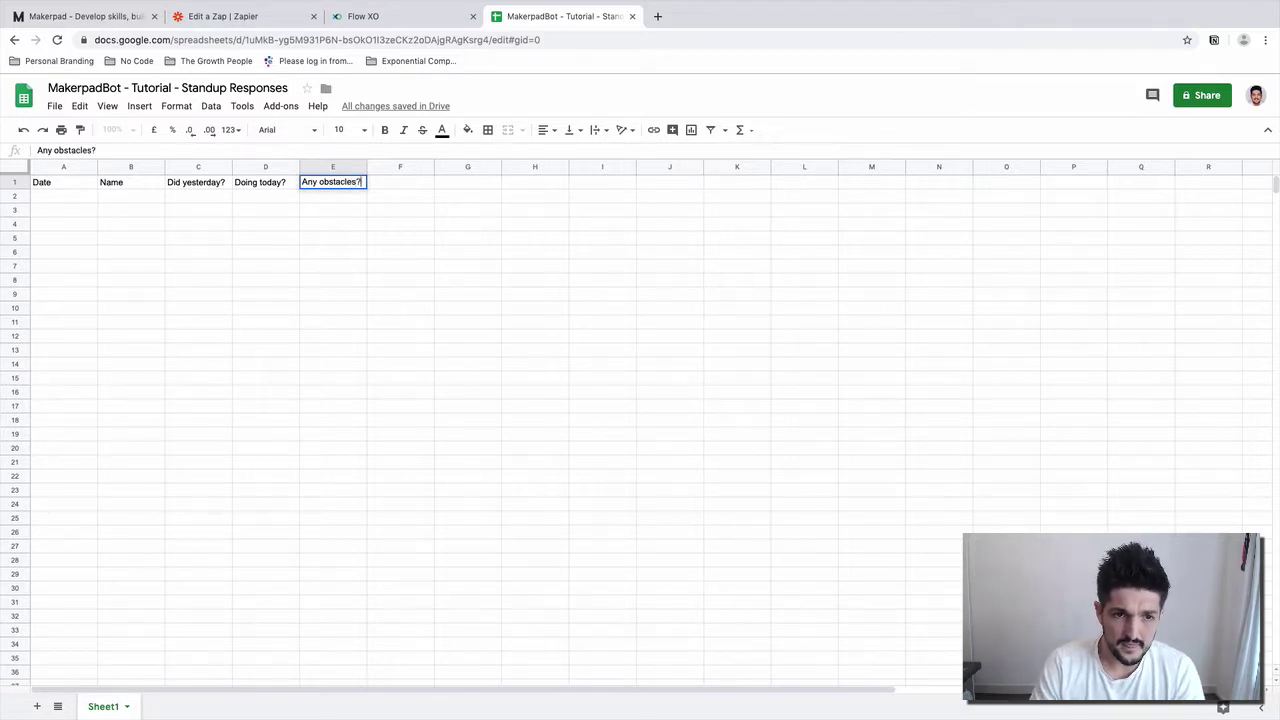
pyautogui.press('Tab')
# - Make the header cells A1 through E1 bold
pyautogui.press('Left')
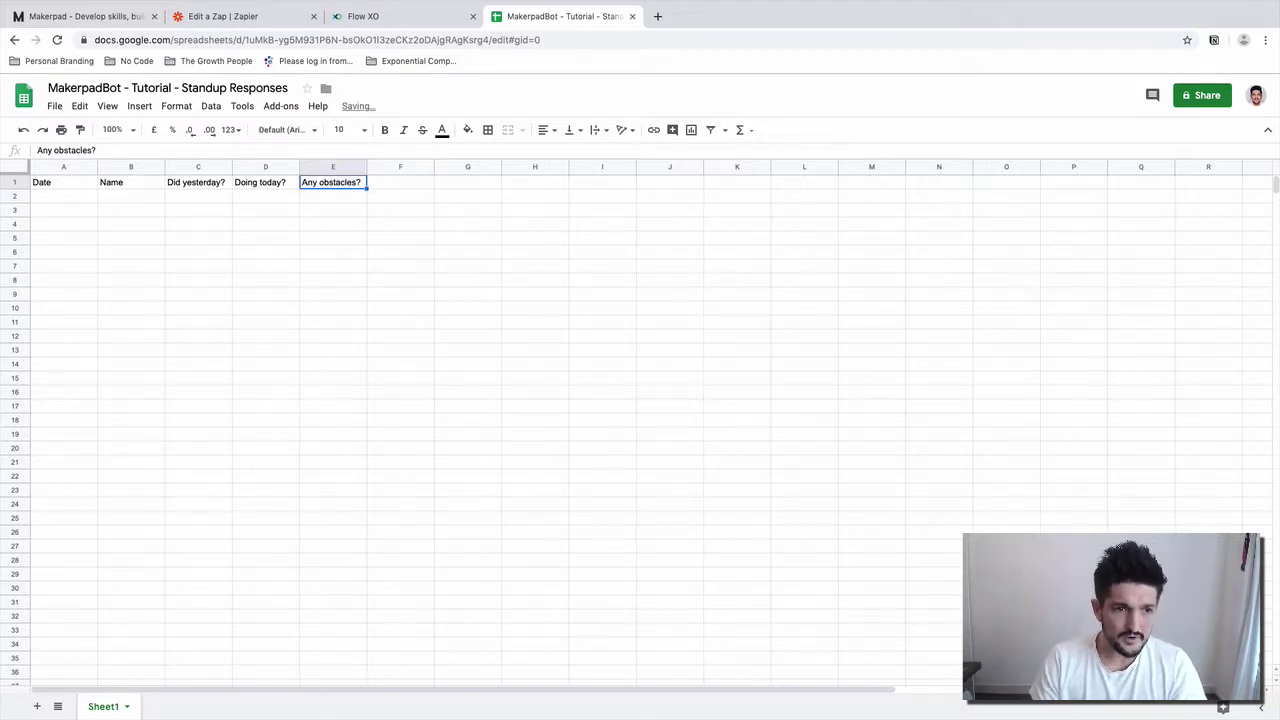
pyautogui.hotkey('ctrl', 'shift', 'Left')
pyautogui.hotkey('ctrl', 'b')
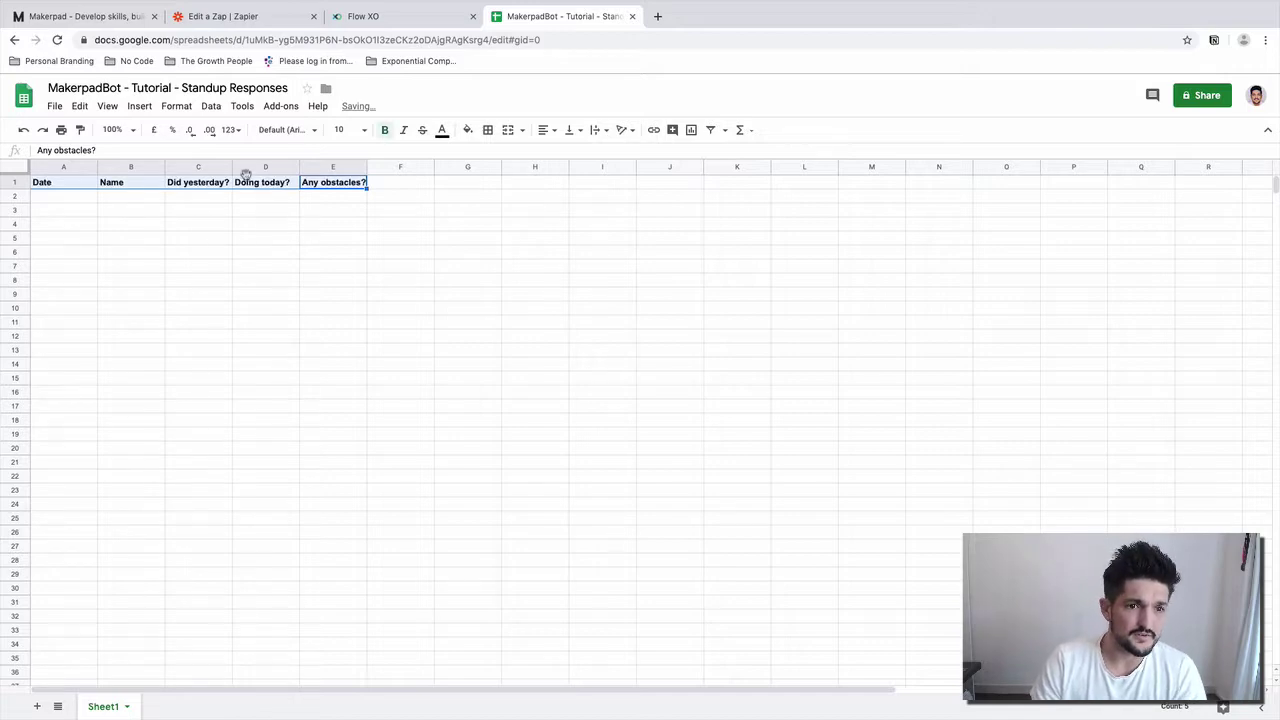
# - Widen the Date, Did yesterday?, Doing today? and Any obstacles? columns
pyautogui.moveTo(232, 166); pyautogui.dragTo(489, 166)
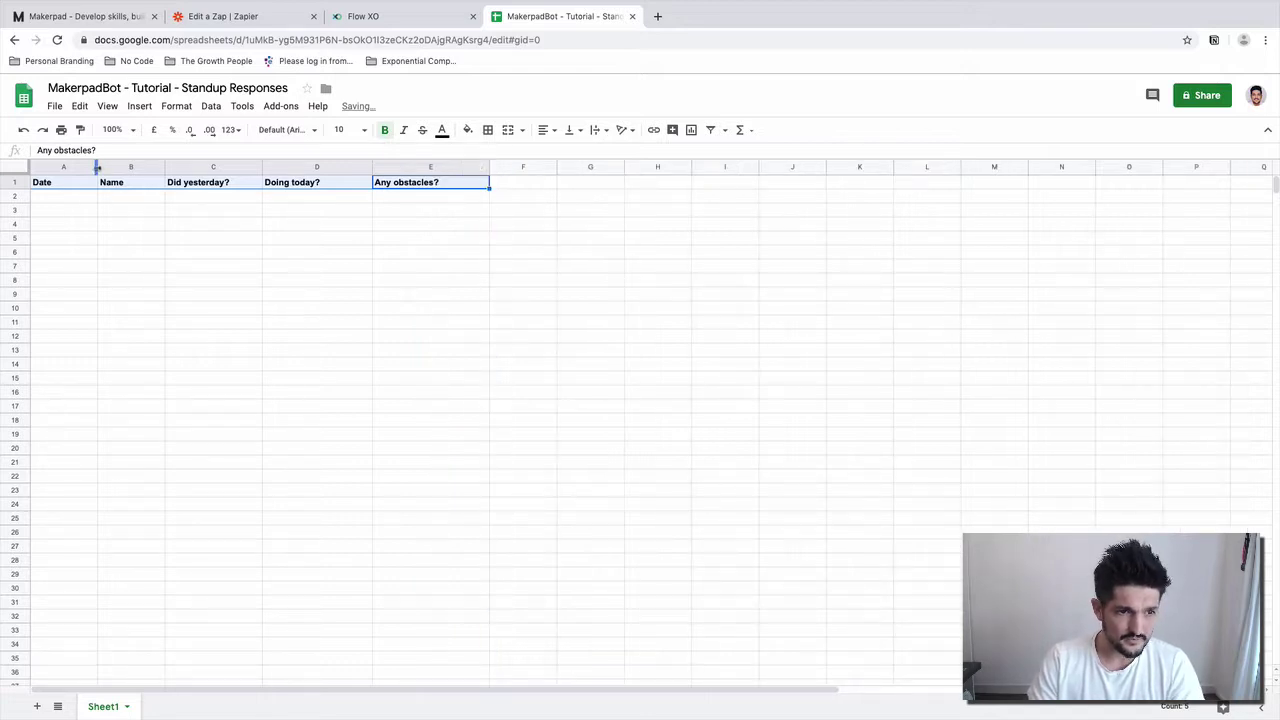
pyautogui.moveTo(97, 168); pyautogui.dragTo(146, 166)
pyautogui.click(96, 204)
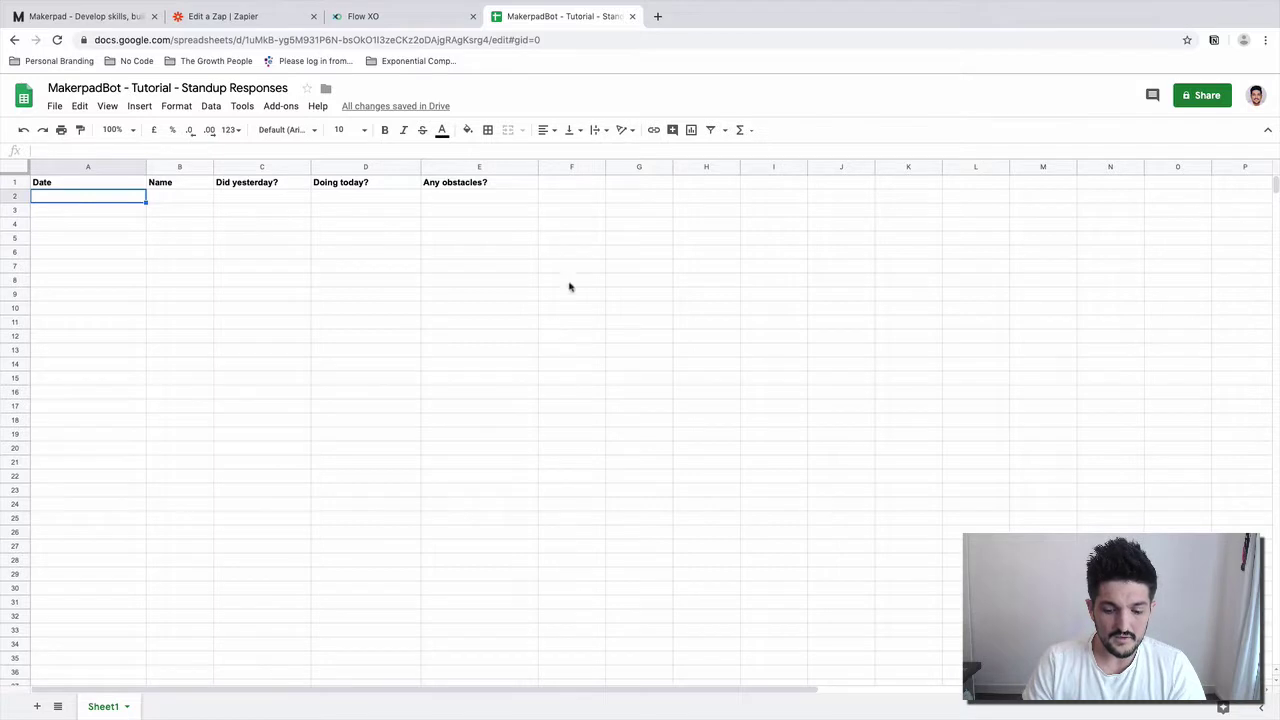
pyautogui.click(453, 197)
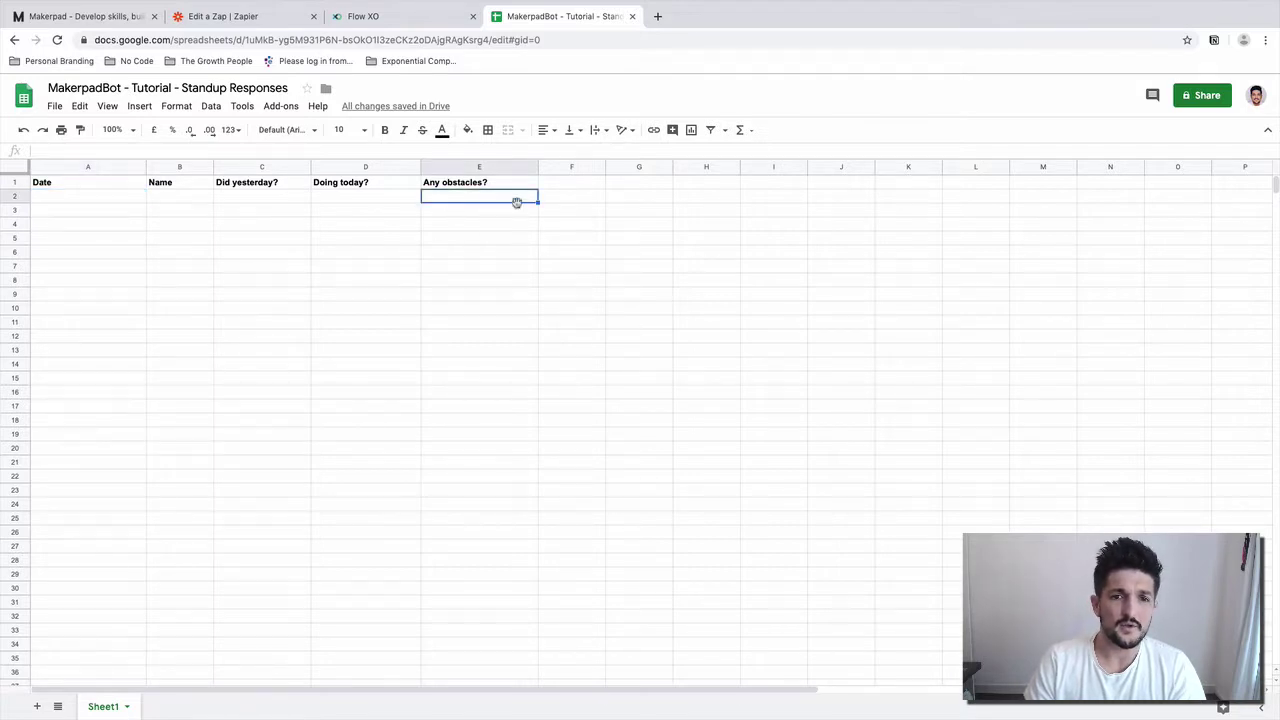
# - Switch back to Flow XO and authorize the action with the already connected Google Sheets account
pyautogui.click(404, 18)
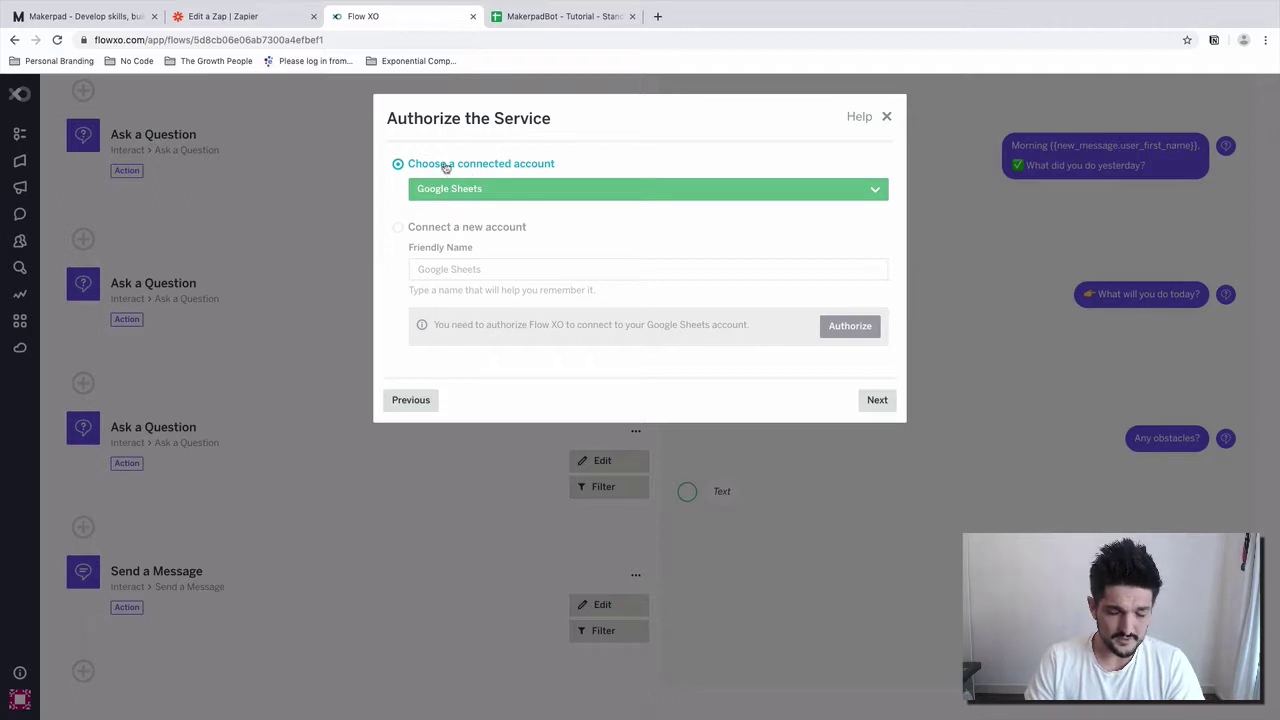
pyautogui.click(472, 230)
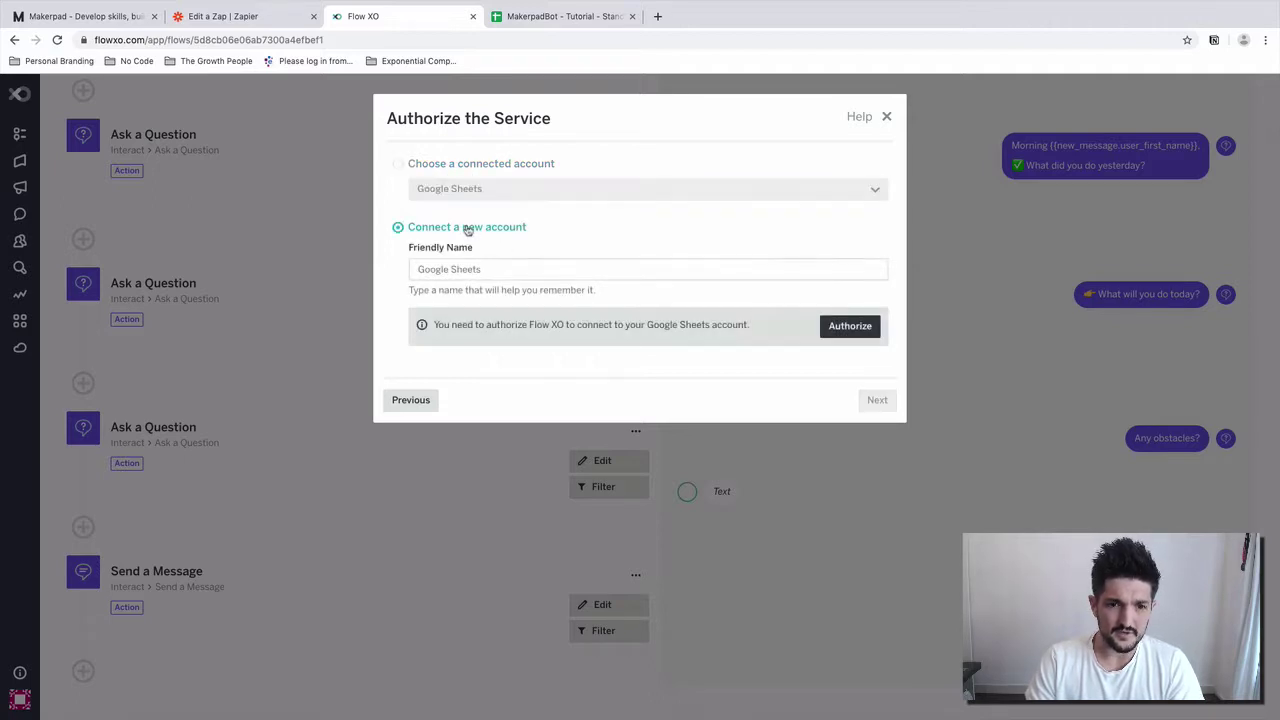
pyautogui.click(520, 269)
pyautogui.click(444, 166)
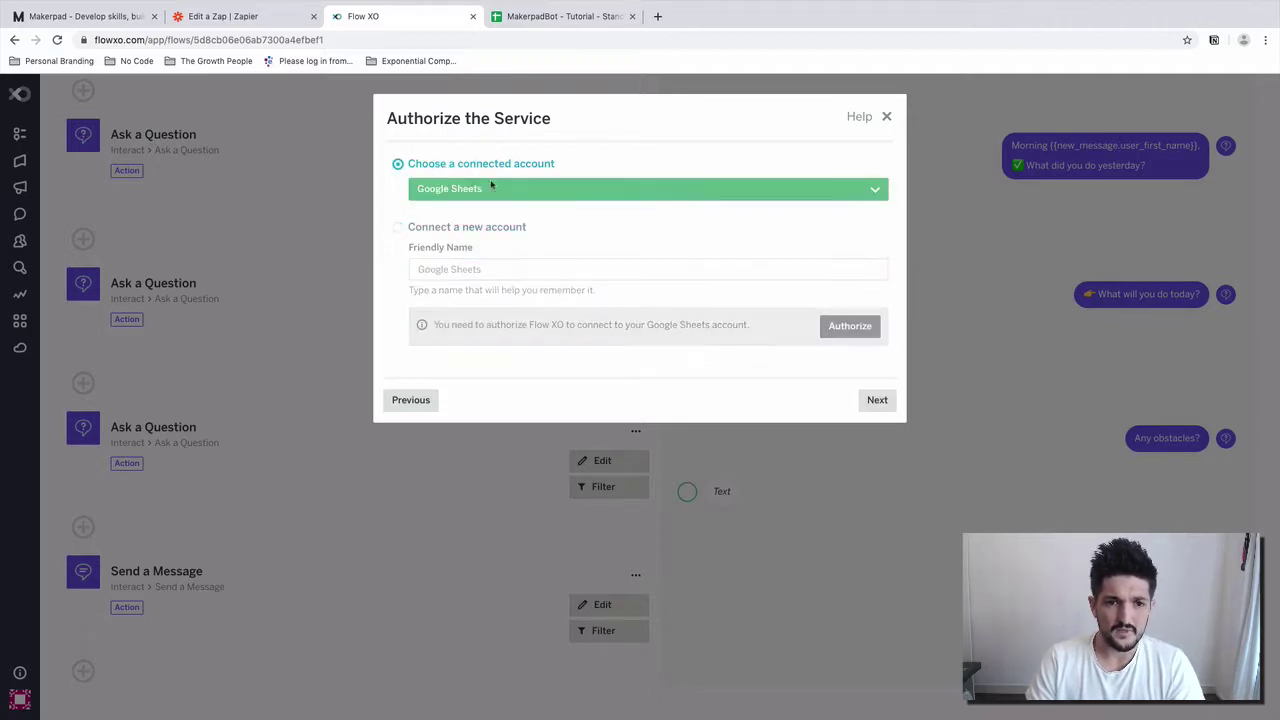
pyautogui.click(505, 192)
pyautogui.click(740, 384)
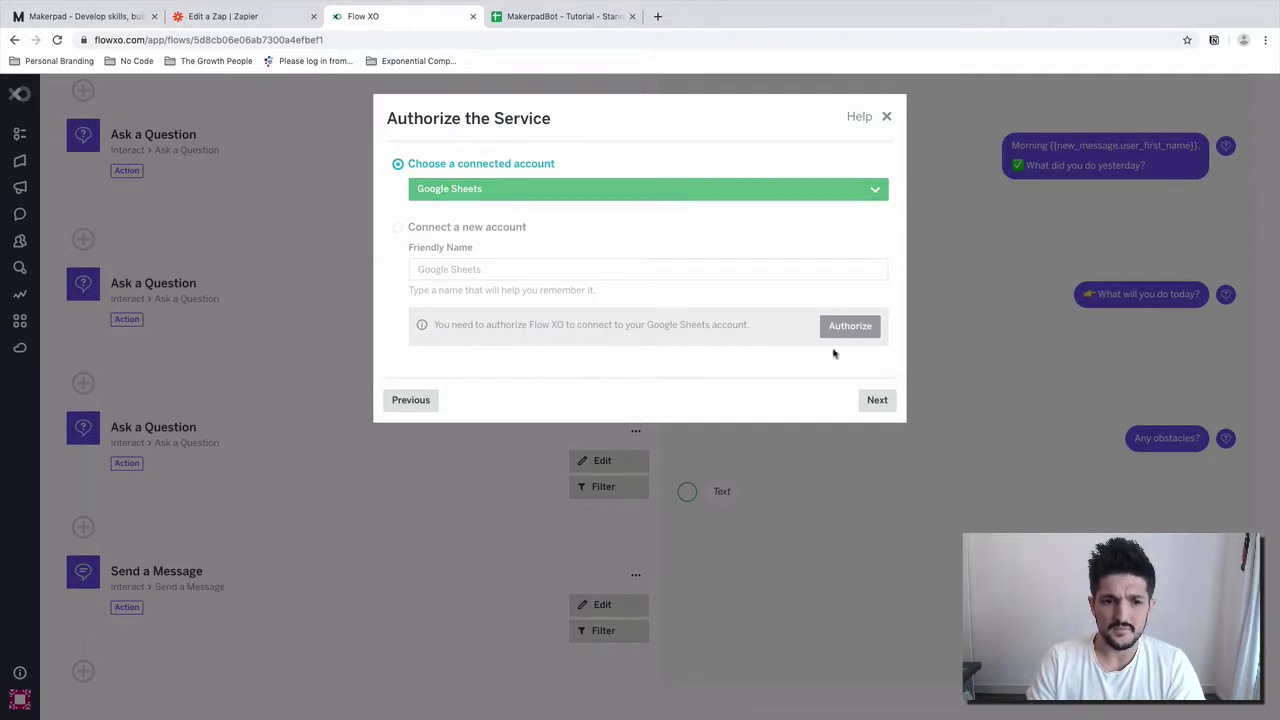
pyautogui.click(879, 401)
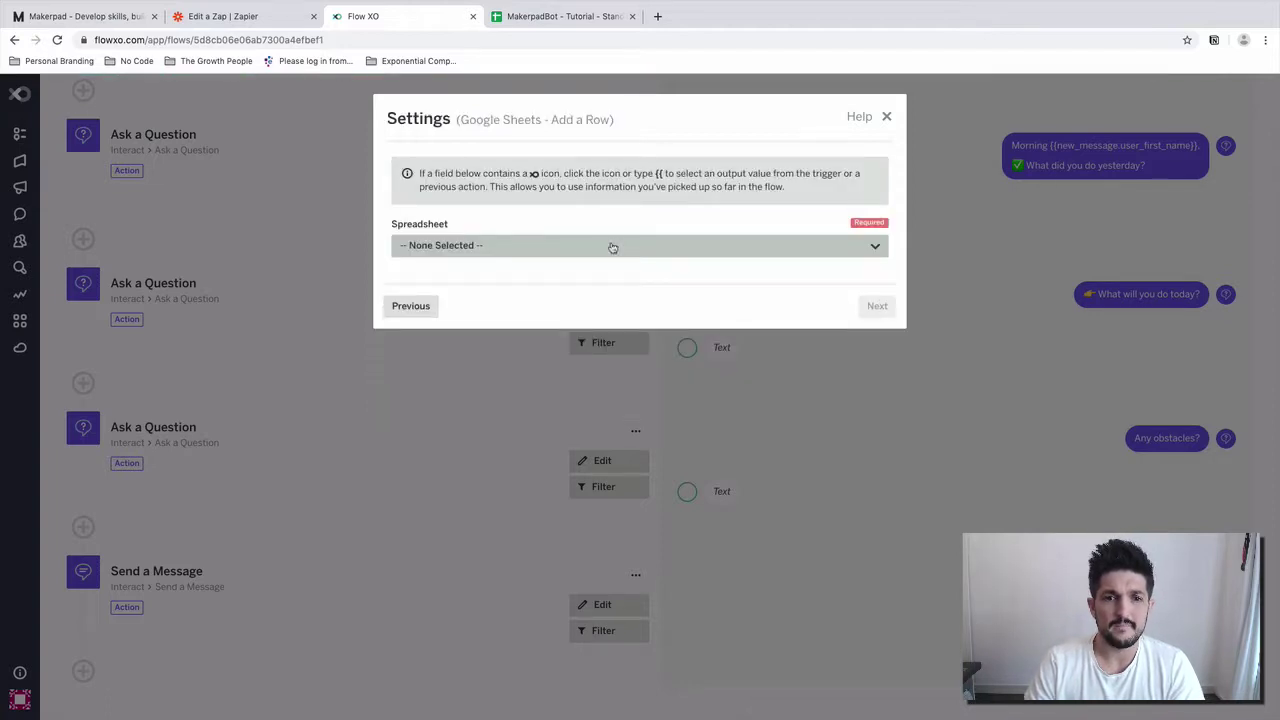
# - Set the action's spreadsheet to MakerpadBot - Tutorial - Standup Responses and its worksheet to Sheet1
pyautogui.click(613, 247)
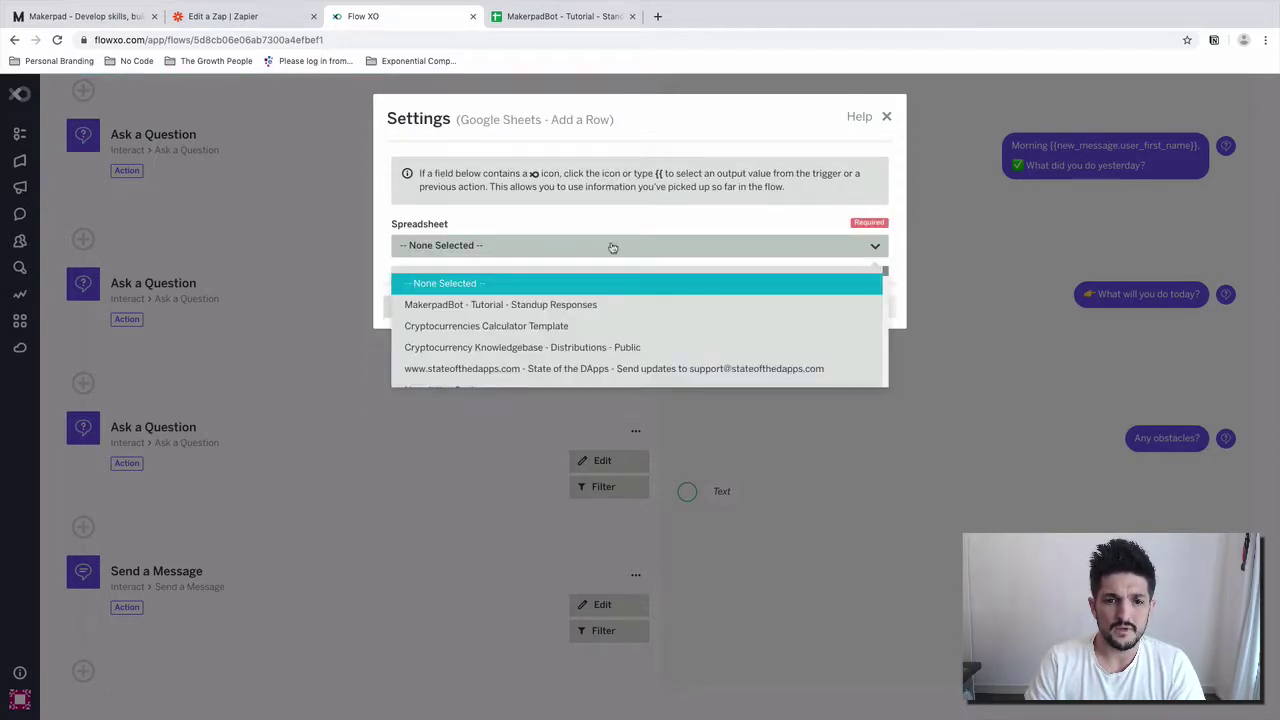
pyautogui.click(609, 305)
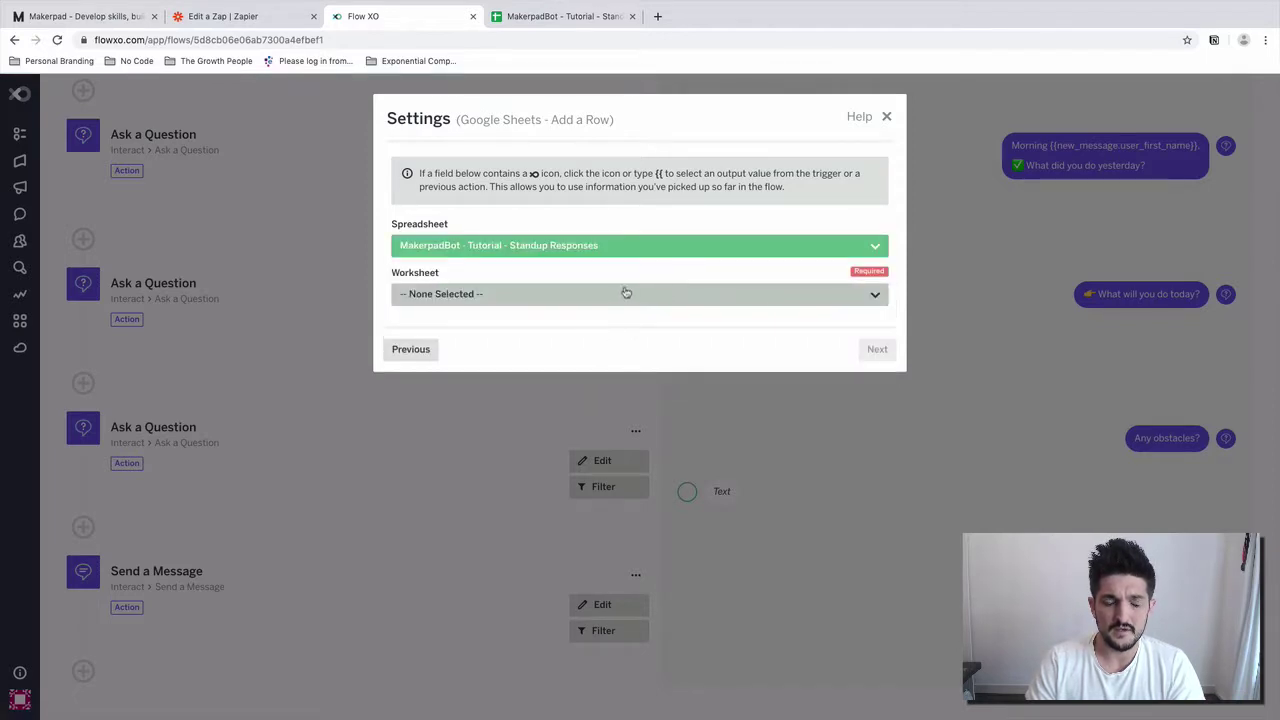
pyautogui.click(625, 293)
pyautogui.click(596, 350)
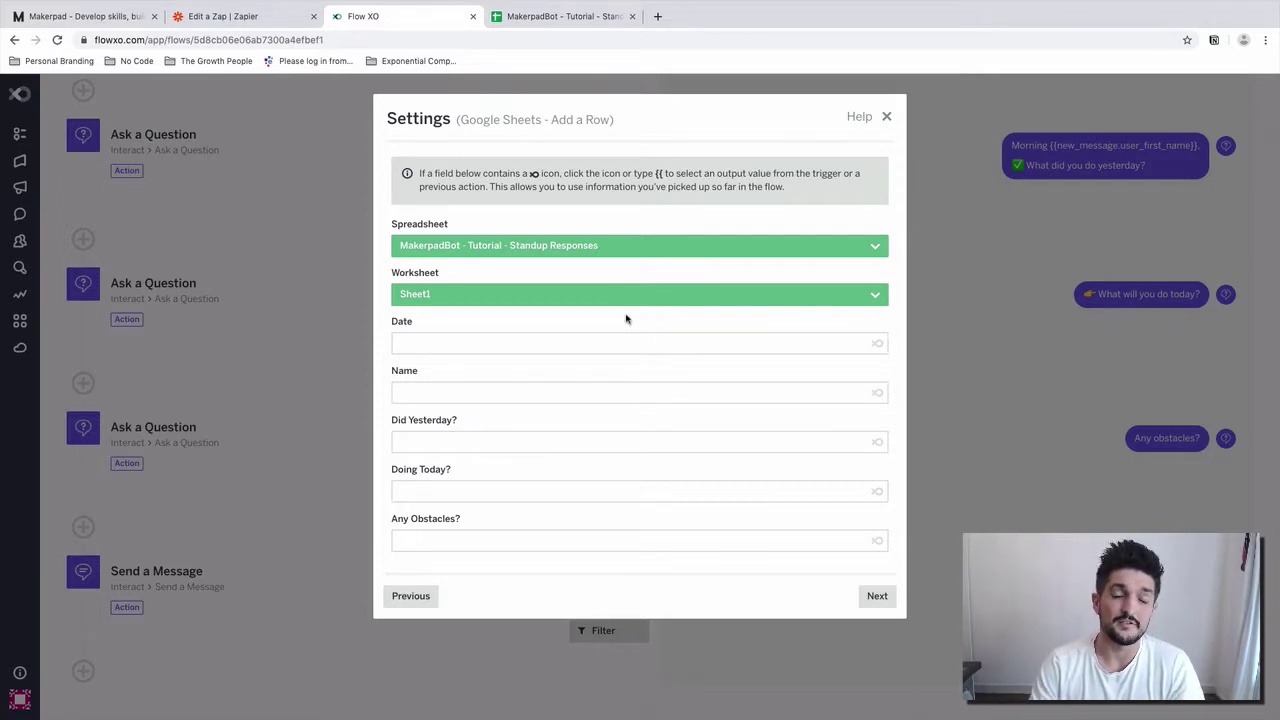
# - Fill the Date field with the Date/Time Received output of the new message
pyautogui.click(877, 346)
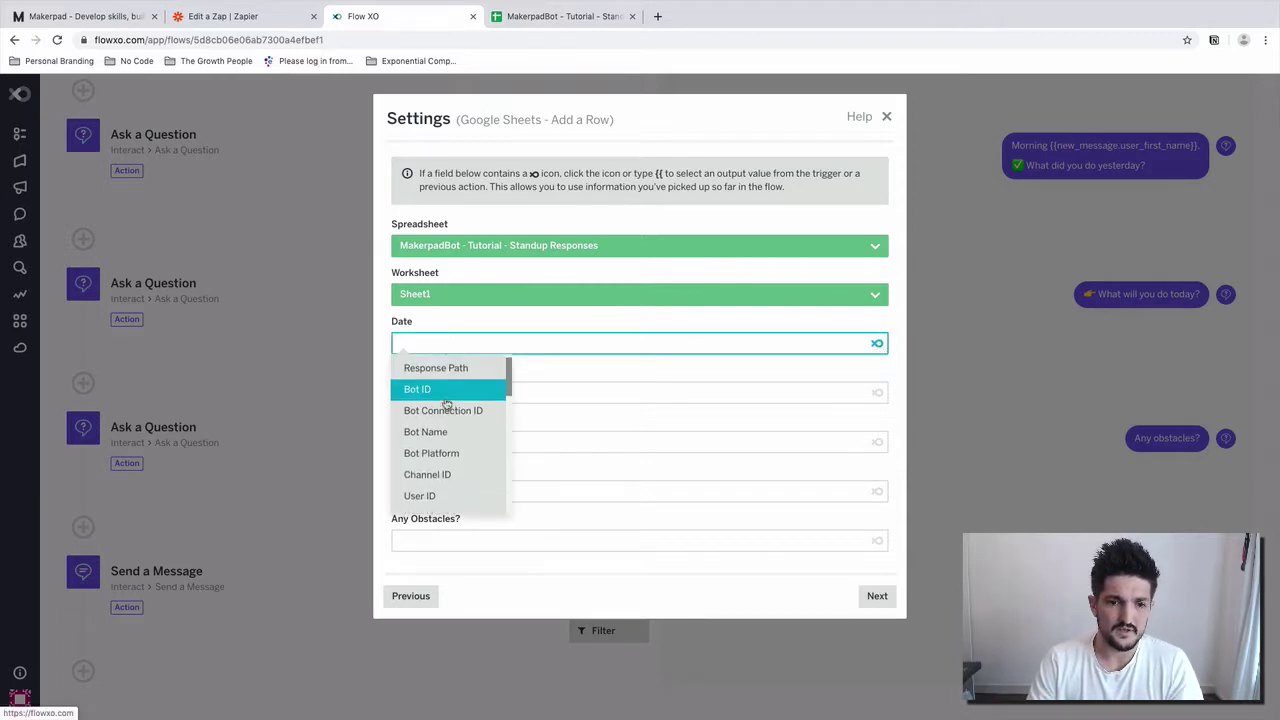
pyautogui.scroll(-2, 445, 405)
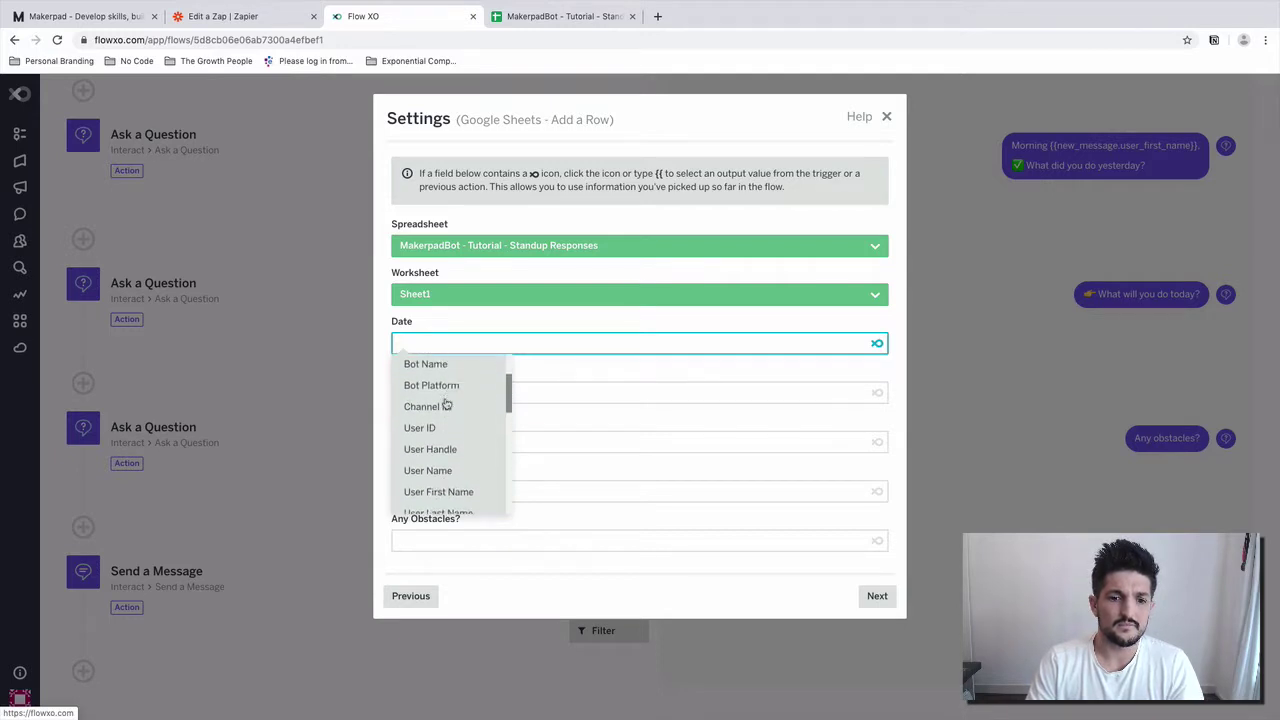
pyautogui.scroll(2, 445, 405)
pyautogui.scroll(-4, 448, 447)
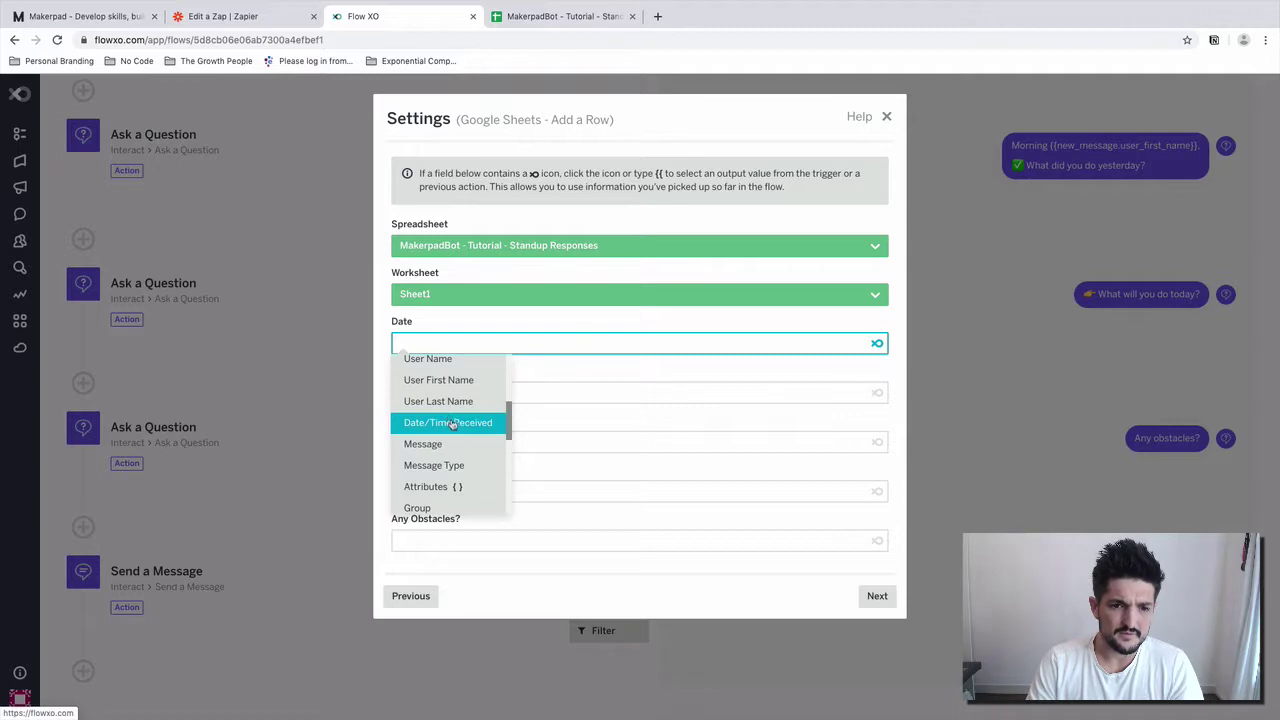
pyautogui.click(450, 423)
pyautogui.click(876, 393)
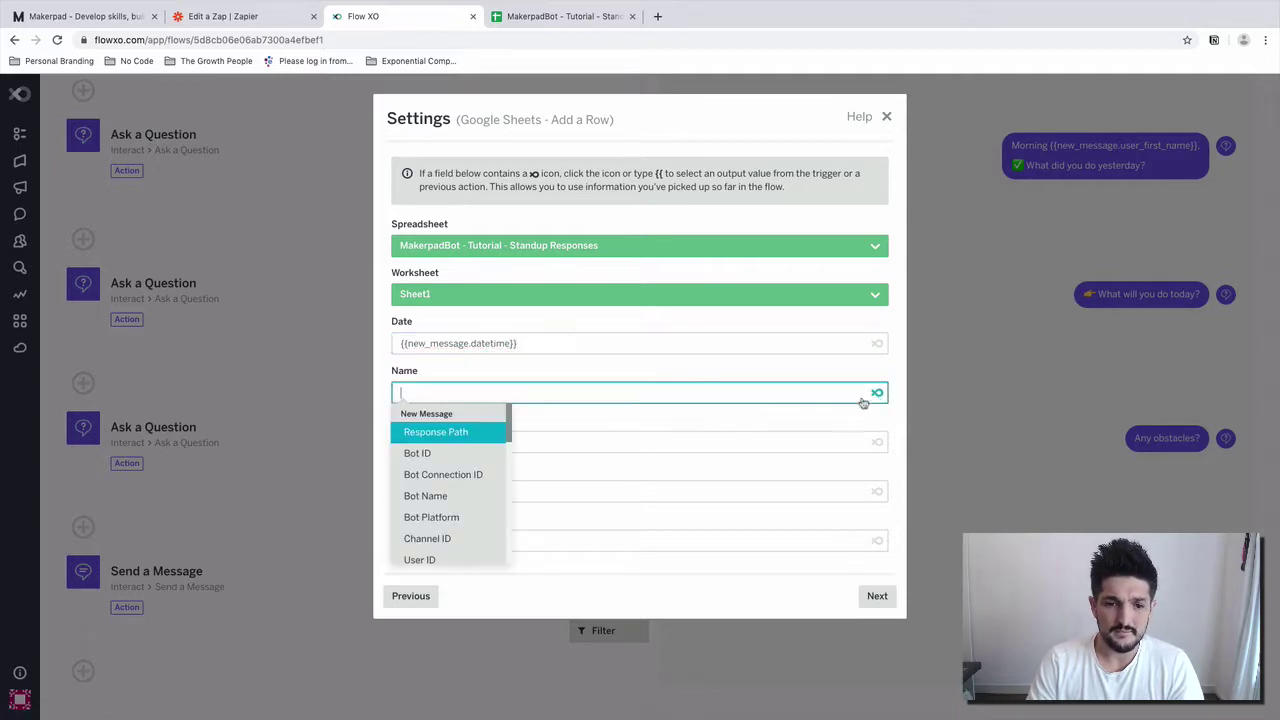
pyautogui.scroll(-4, 445, 530)
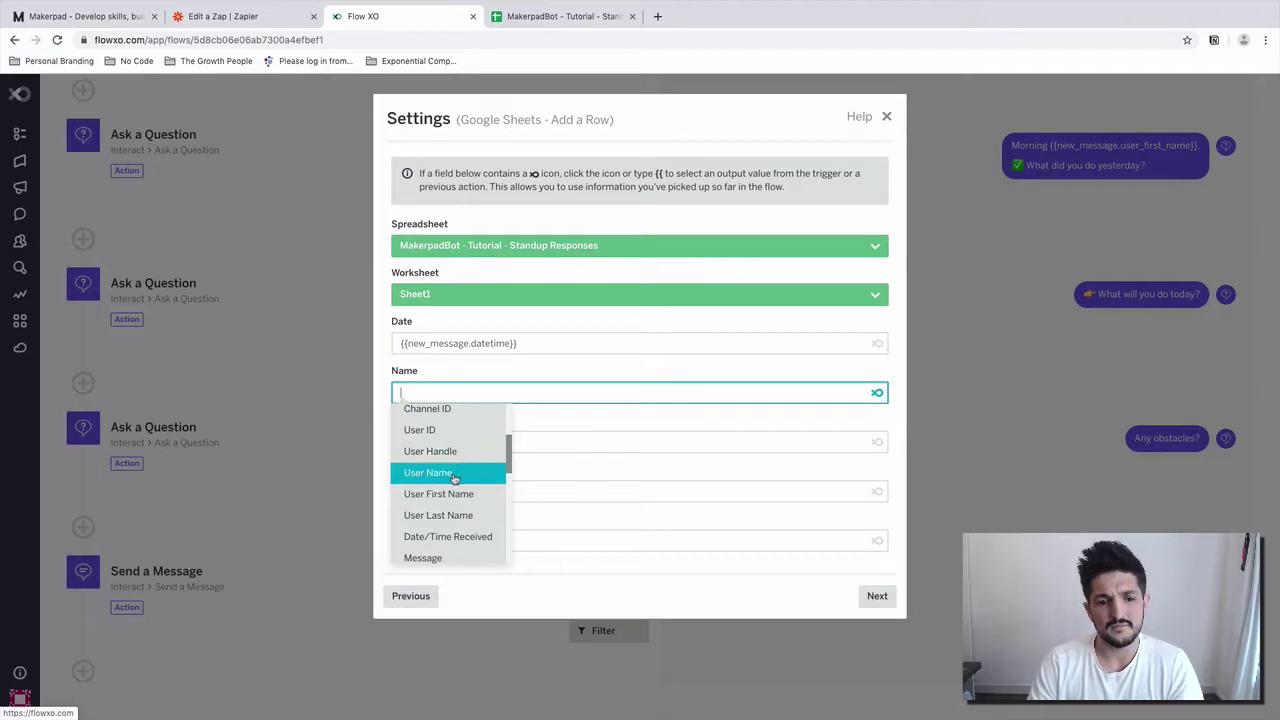
pyautogui.click(441, 494)
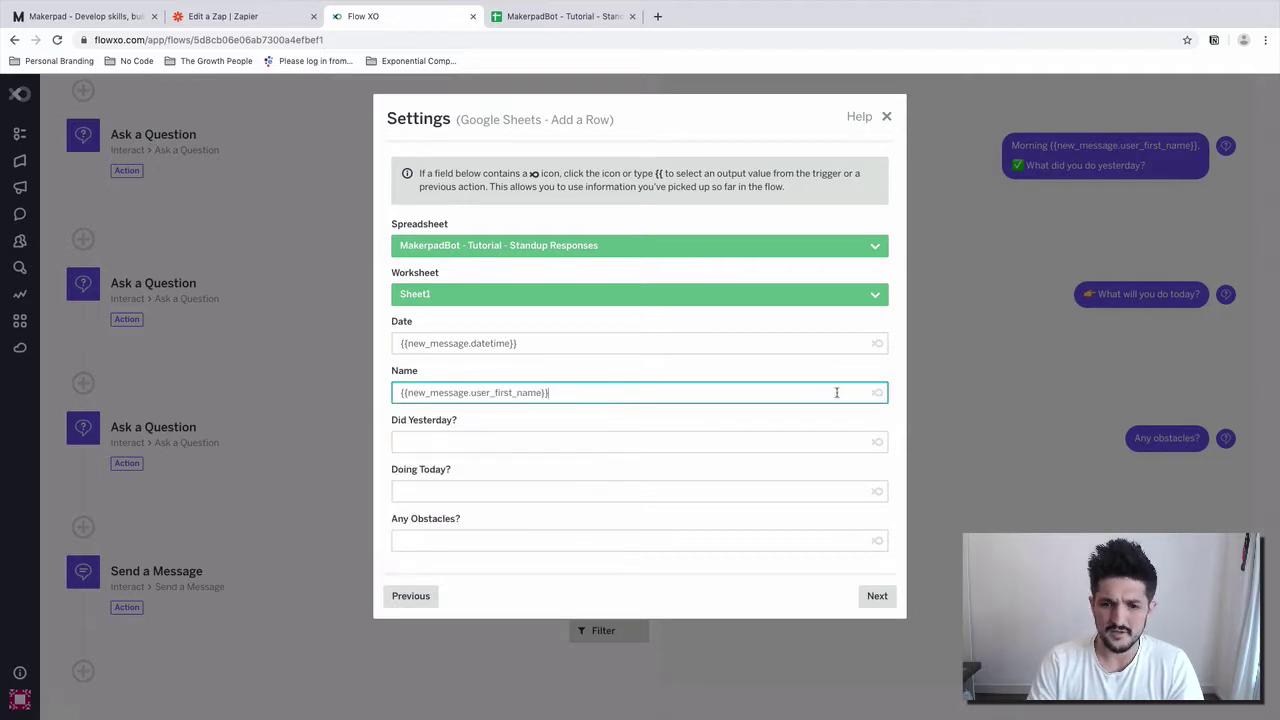
pyautogui.hotkey('ctrl', 'a')
pyautogui.press('BackSpace')
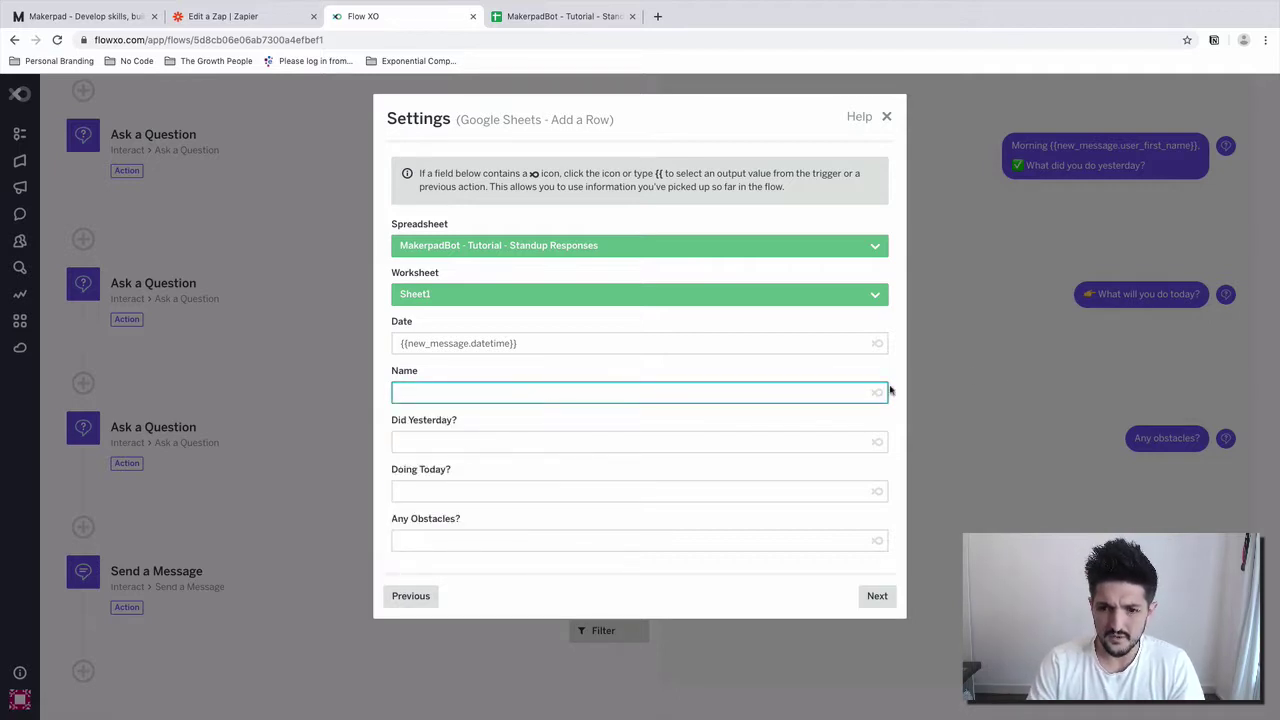
# - Fill the Name field with the User Name output of the new message
pyautogui.click(884, 392)
pyautogui.click(430, 514)
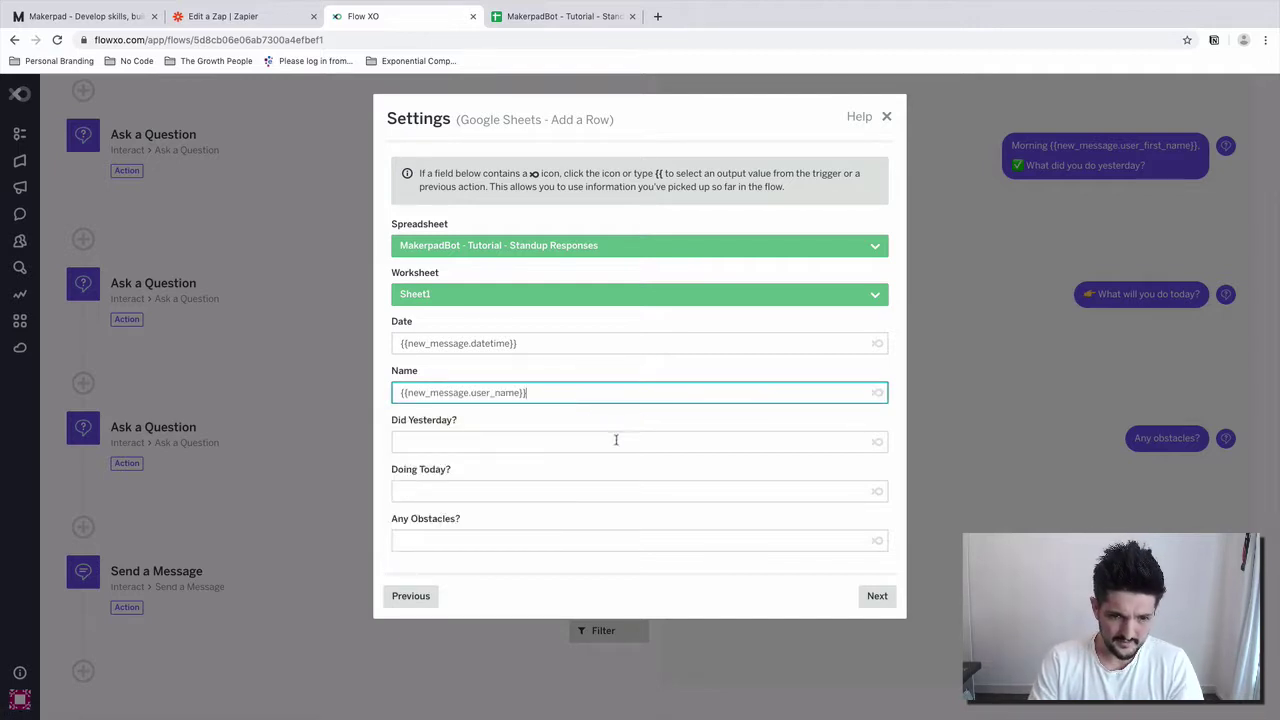
pyautogui.click(877, 441)
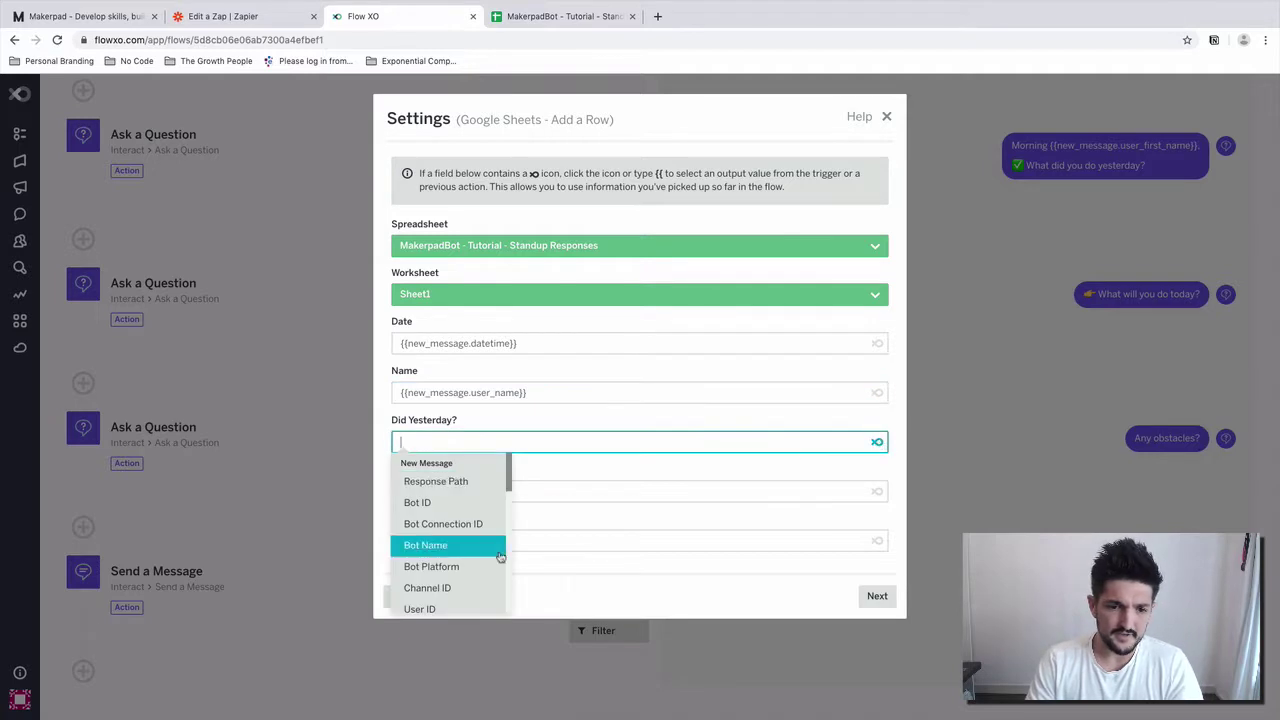
pyautogui.scroll(-3, 440, 560)
pyautogui.scroll(-5, 426, 577)
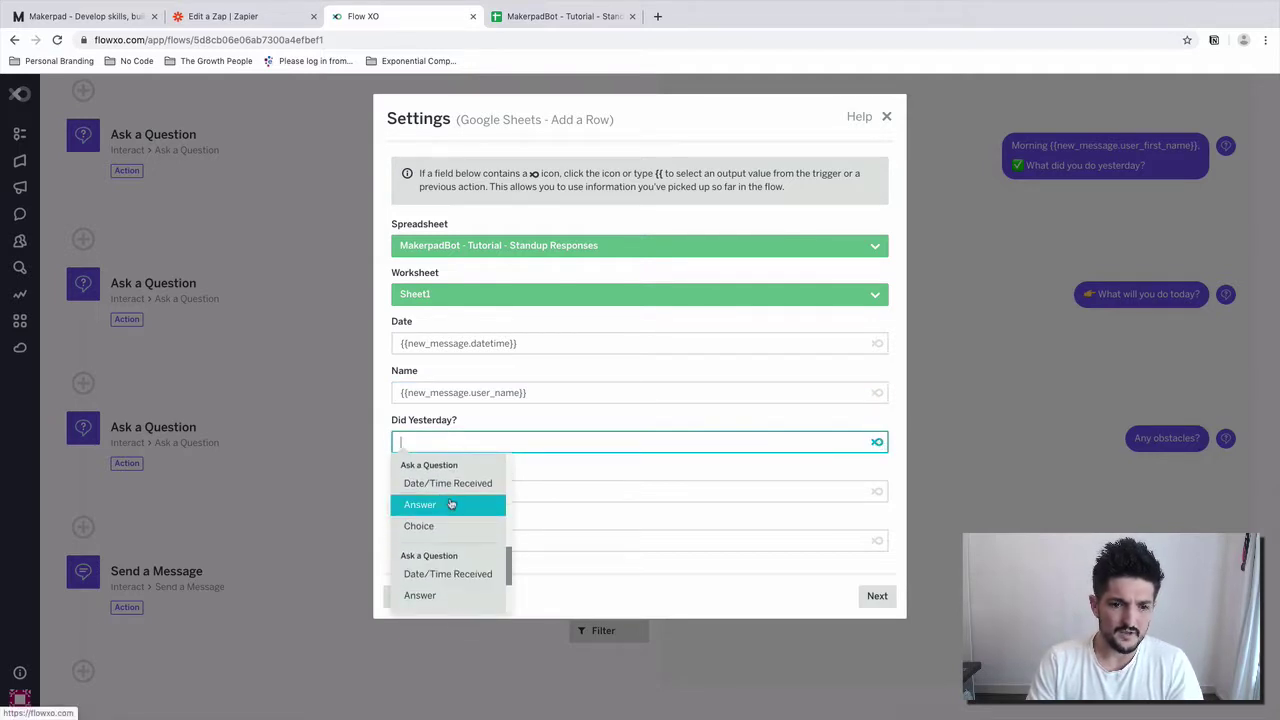
pyautogui.scroll(-1, 450, 512)
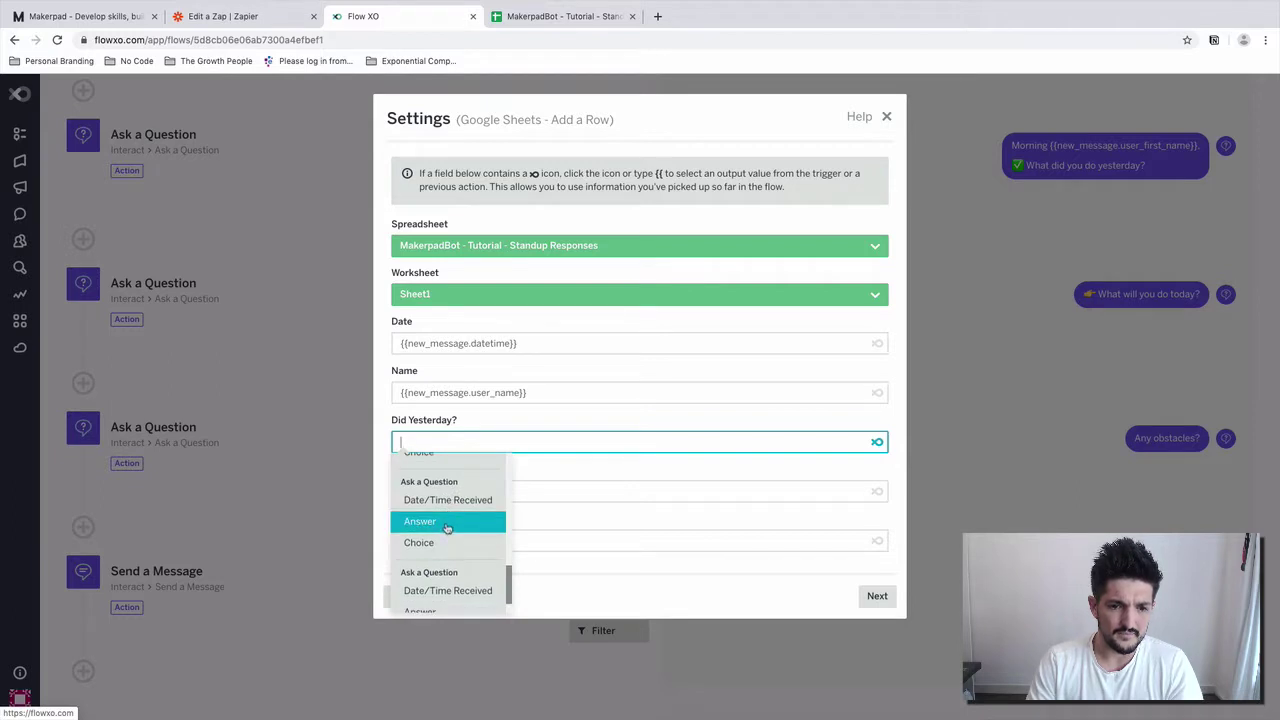
pyautogui.scroll(-1, 448, 526)
pyautogui.scroll(2, 447, 528)
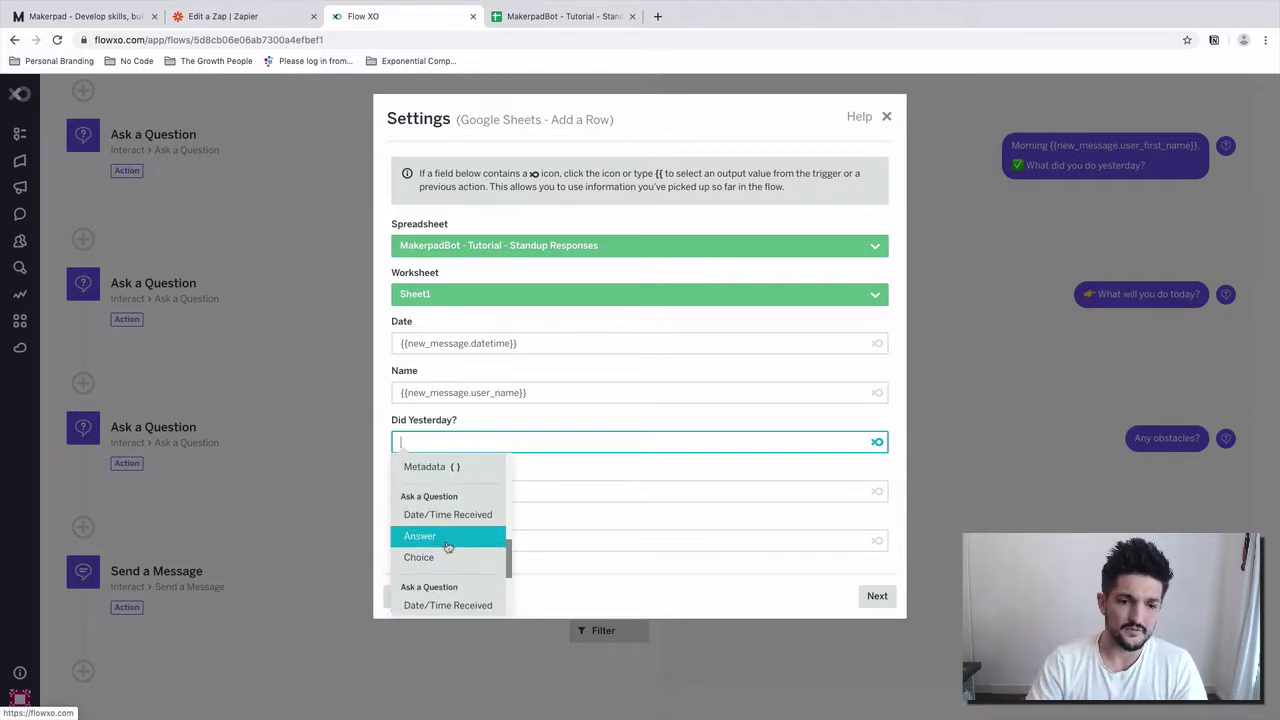
pyautogui.click(618, 596)
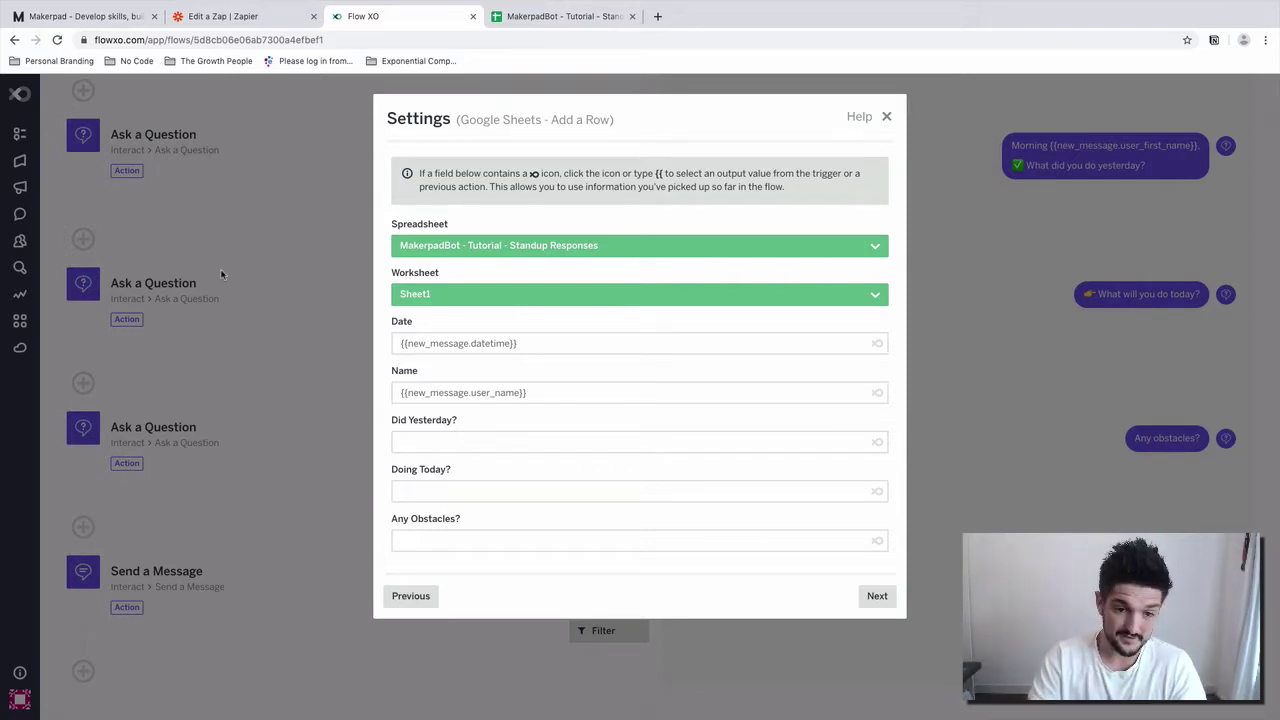
# - Fill the Did Yesterday? field with the Answer output of the first Ask a Question action
pyautogui.click(877, 442)
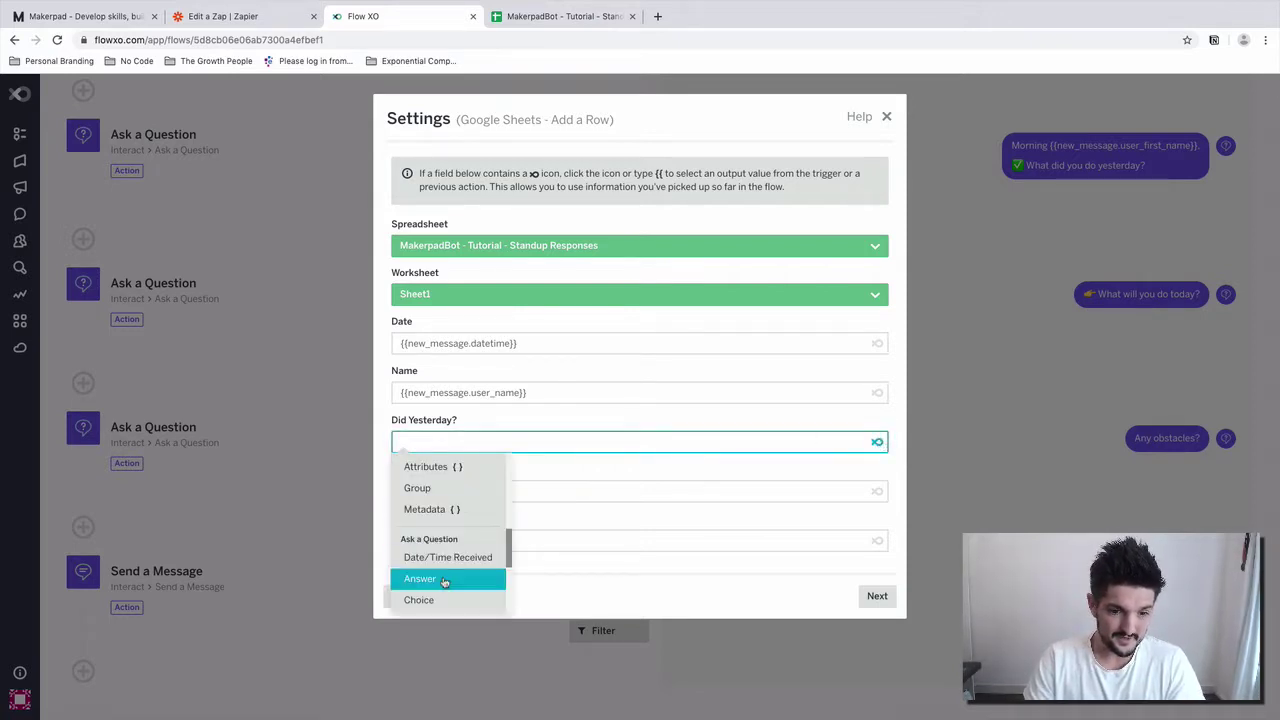
pyautogui.scroll(1, 445, 582)
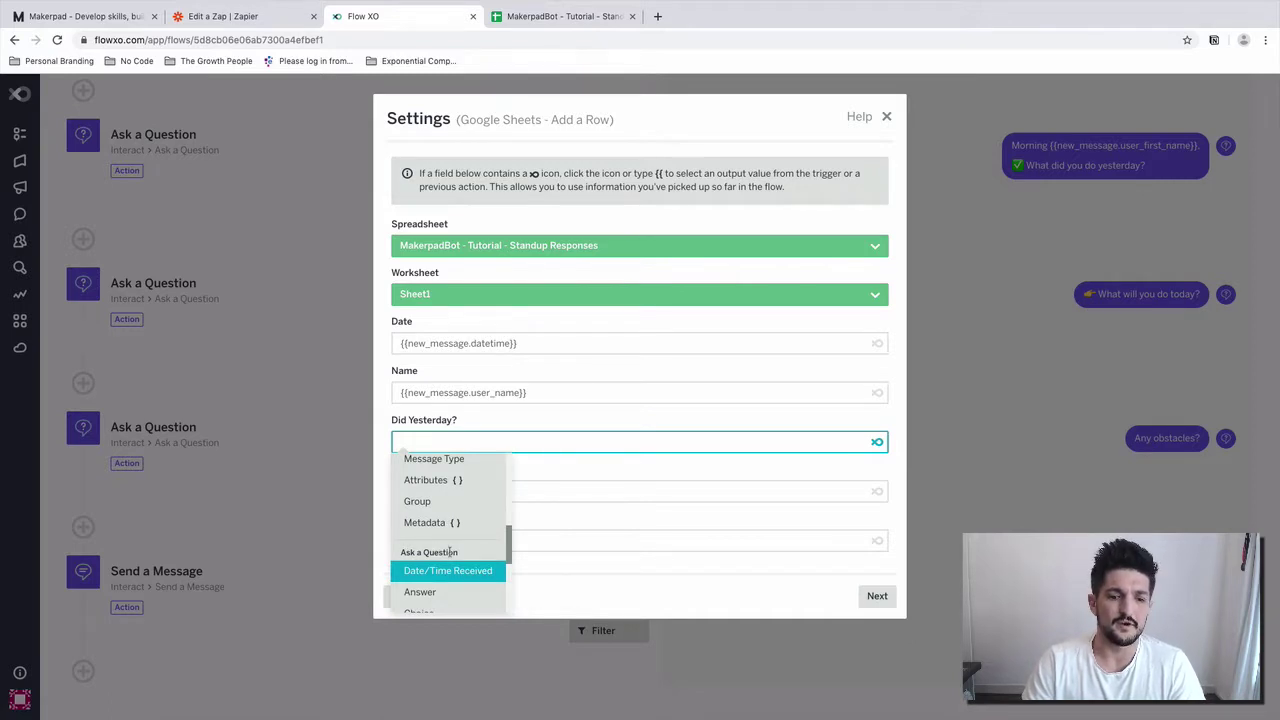
pyautogui.scroll(1, 450, 550)
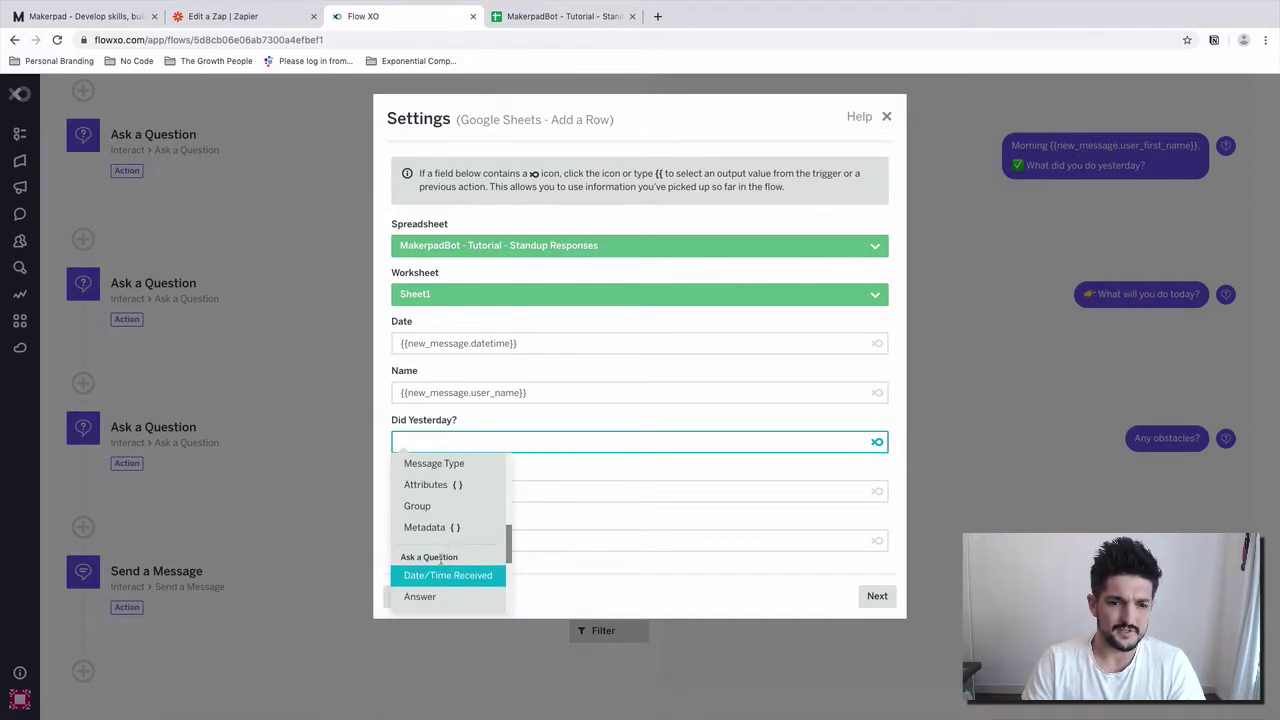
pyautogui.scroll(-1, 442, 562)
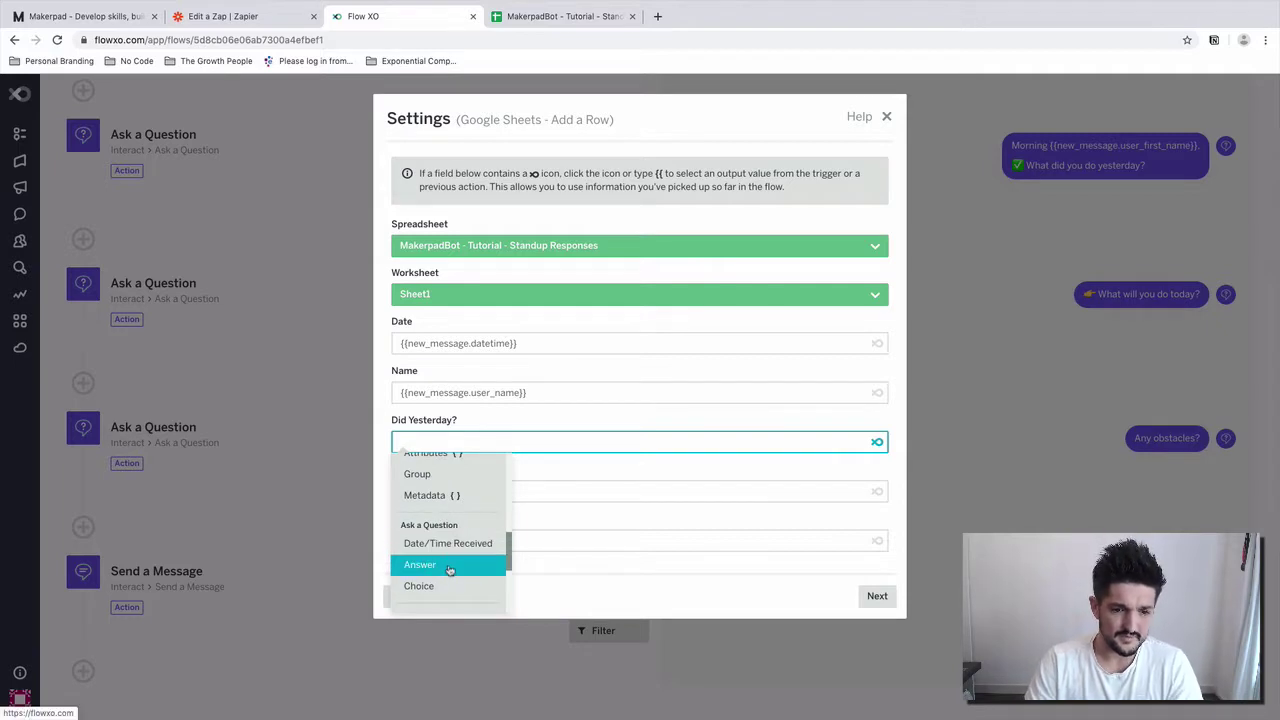
pyautogui.scroll(6, 430, 520)
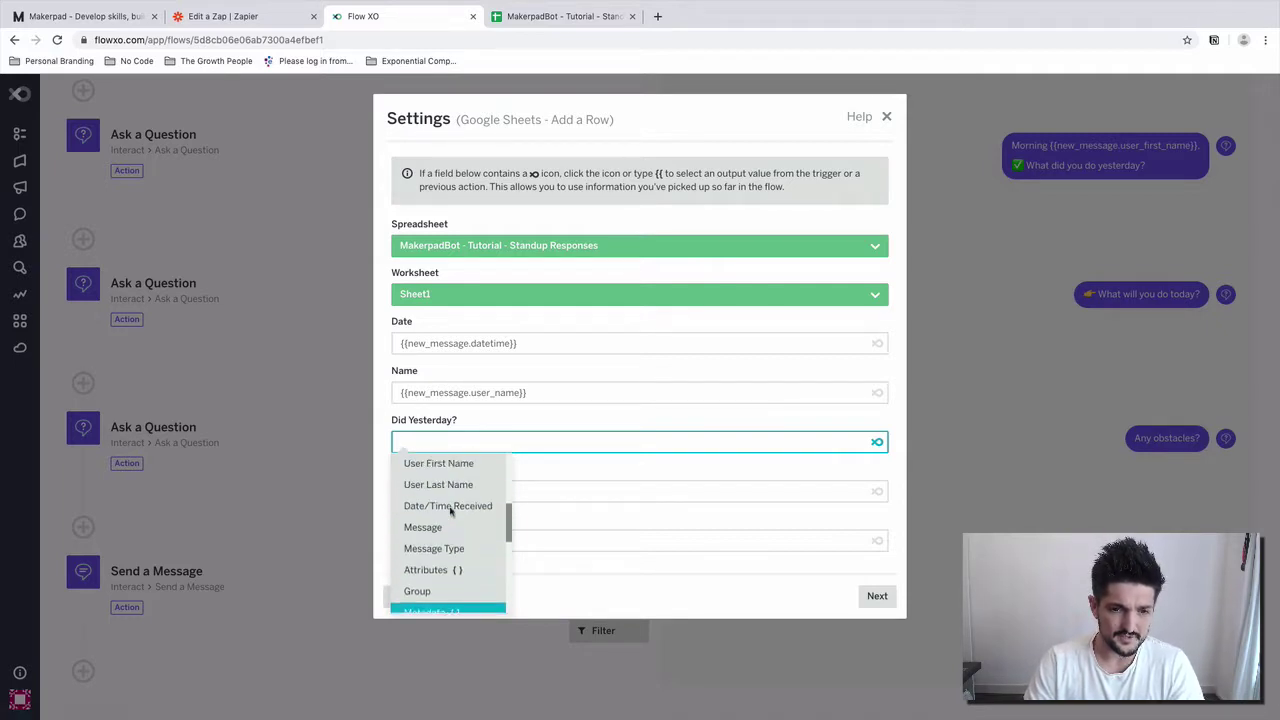
pyautogui.scroll(-7, 450, 515)
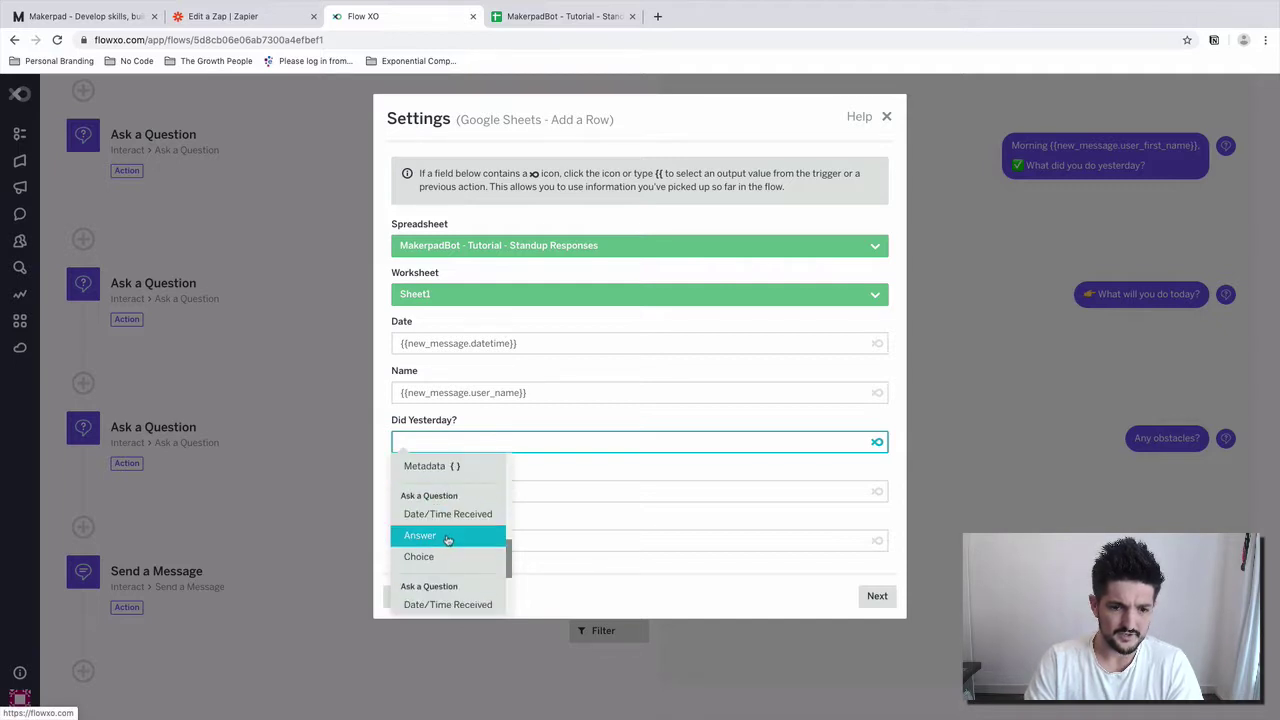
pyautogui.click(444, 537)
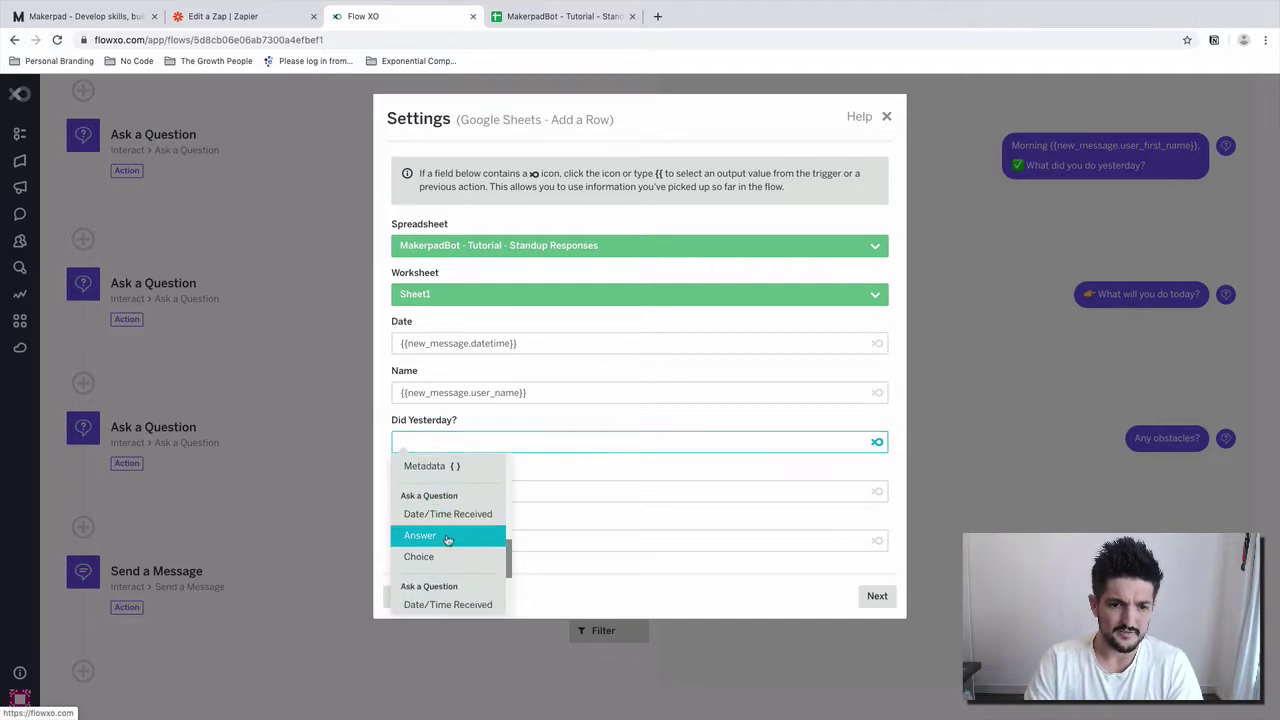
# - Fill Doing Today? with the second Ask a Question action's Answer output and Any Obstacles? with the third one's Answer output
pyautogui.click(877, 491)
pyautogui.scroll(-4, 447, 610)
pyautogui.scroll(-6, 444, 631)
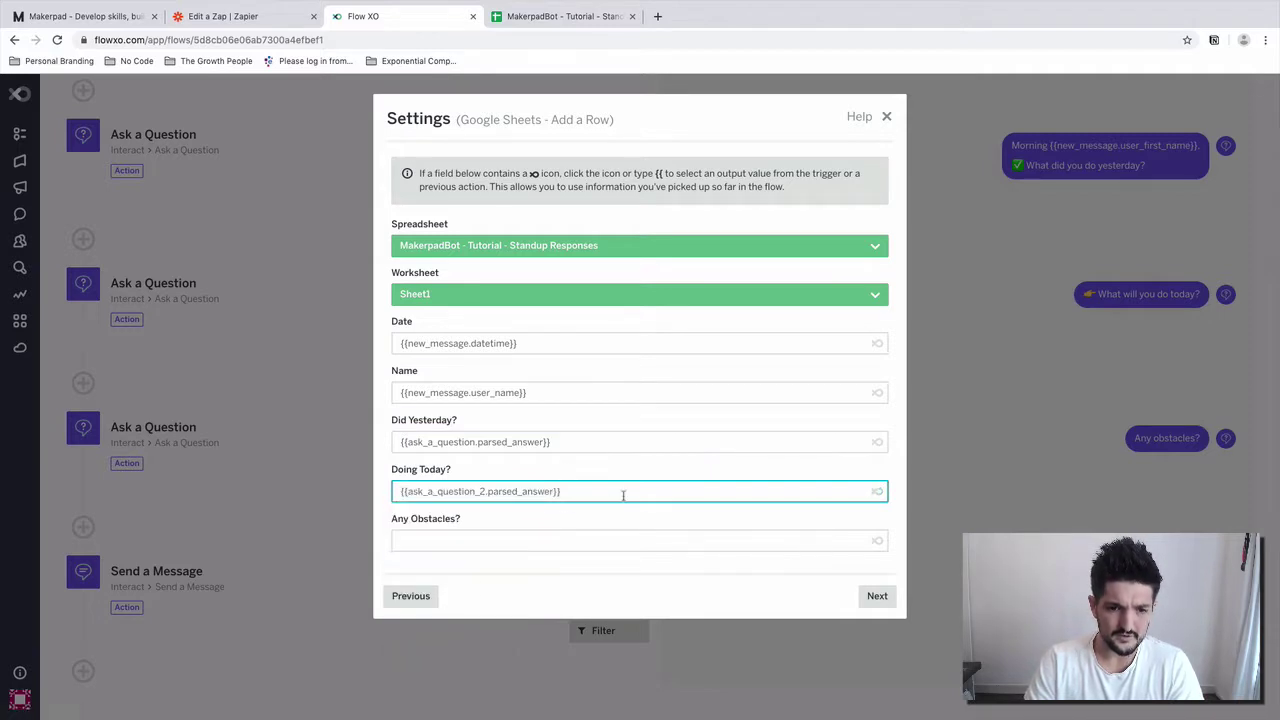
pyautogui.click(877, 540)
pyautogui.scroll(-10, 440, 640)
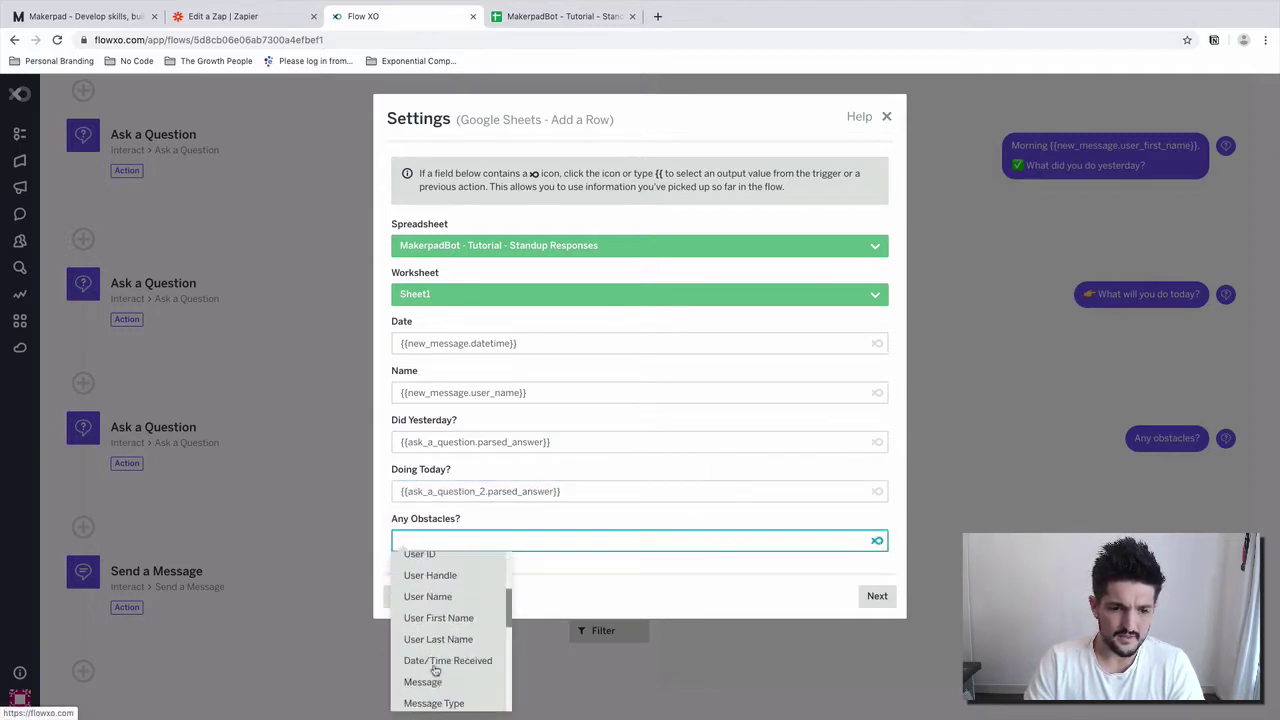
pyautogui.click(440, 675)
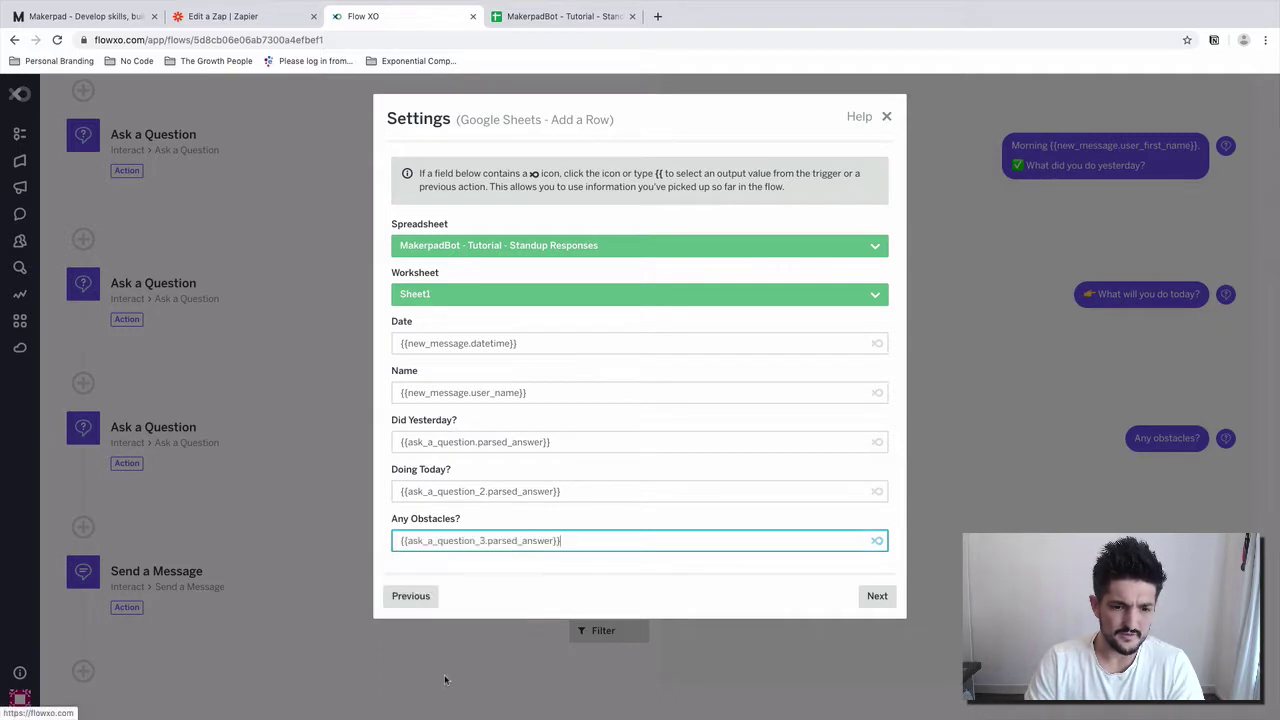
# - Save the Google Sheets Add a Row action without adding a filter
pyautogui.click(876, 596)
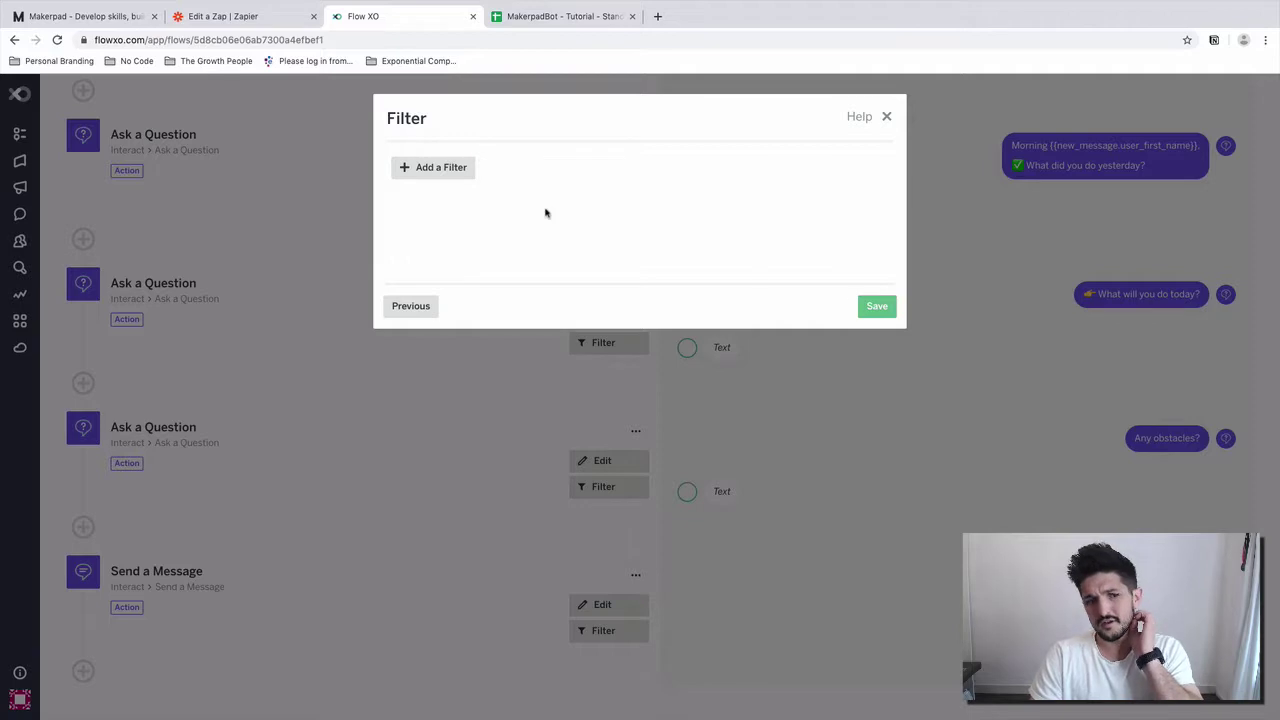
pyautogui.click(880, 308)
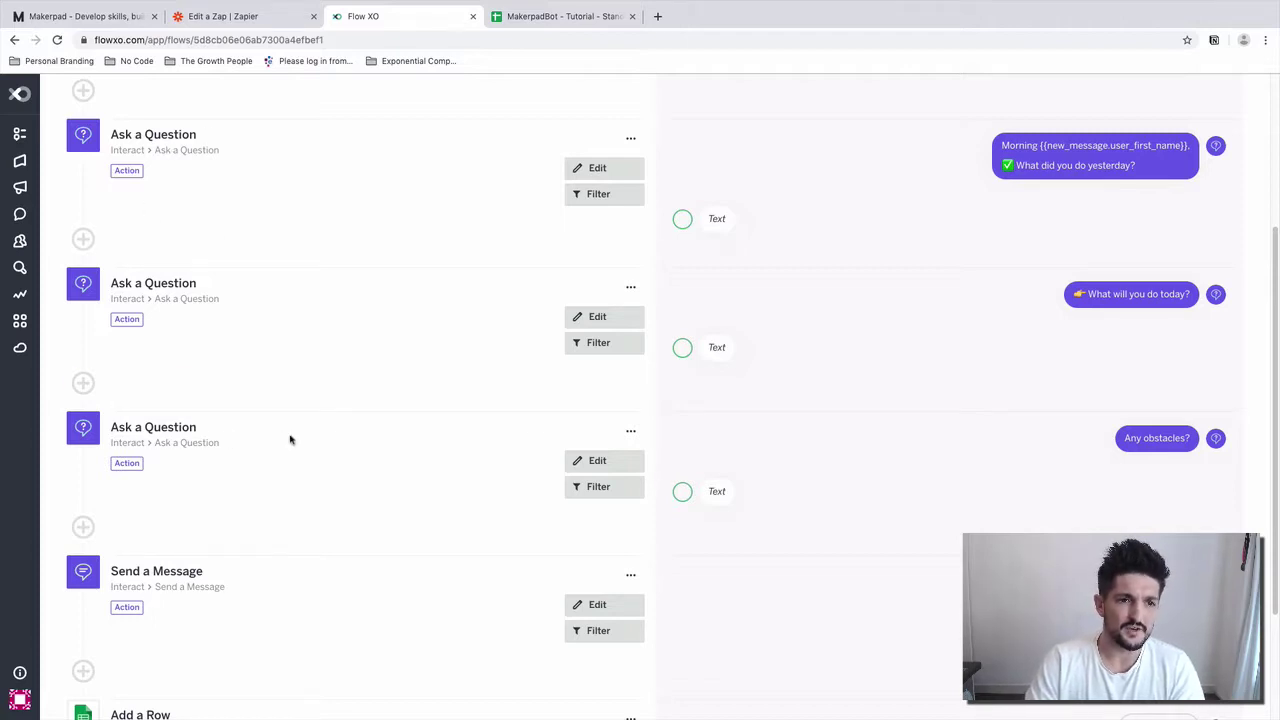
pyautogui.scroll(-2, 563, 574)
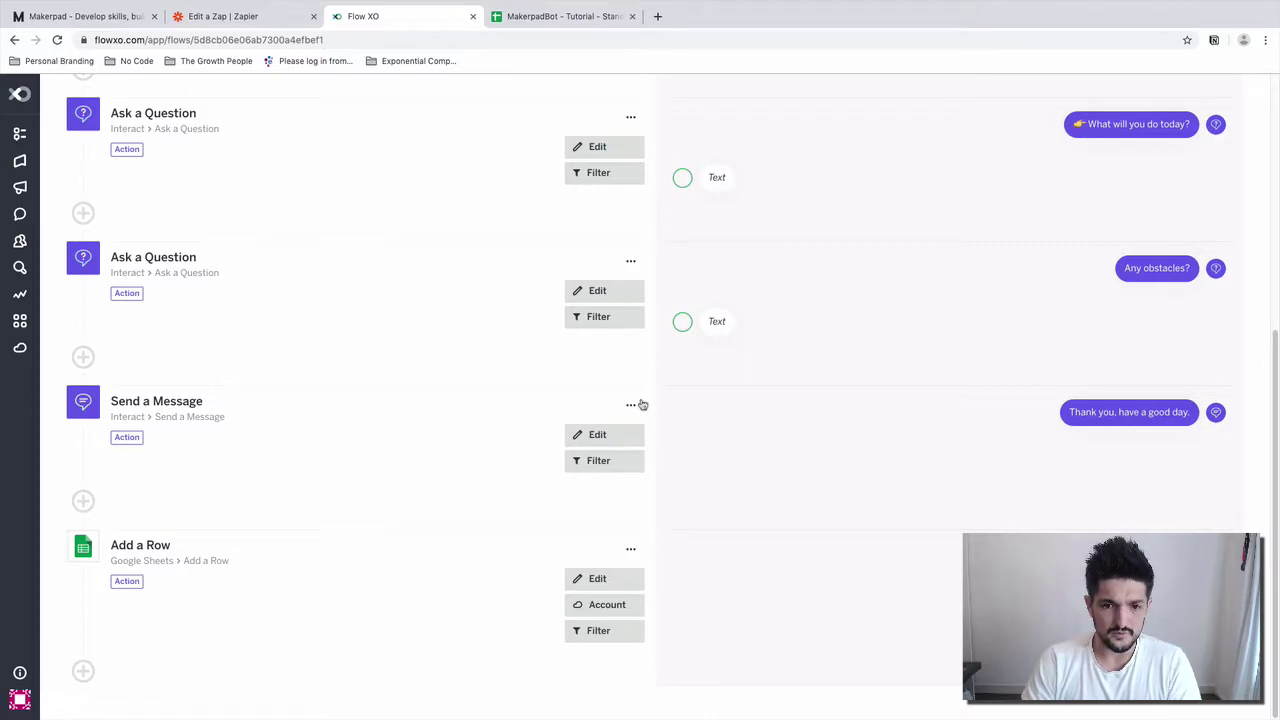
# - Switch to Slack and start the standup flow by sending "me" to Makerpadbot
pyautogui.hotkey('ctrl', 'Up')
pyautogui.click(629, 74)
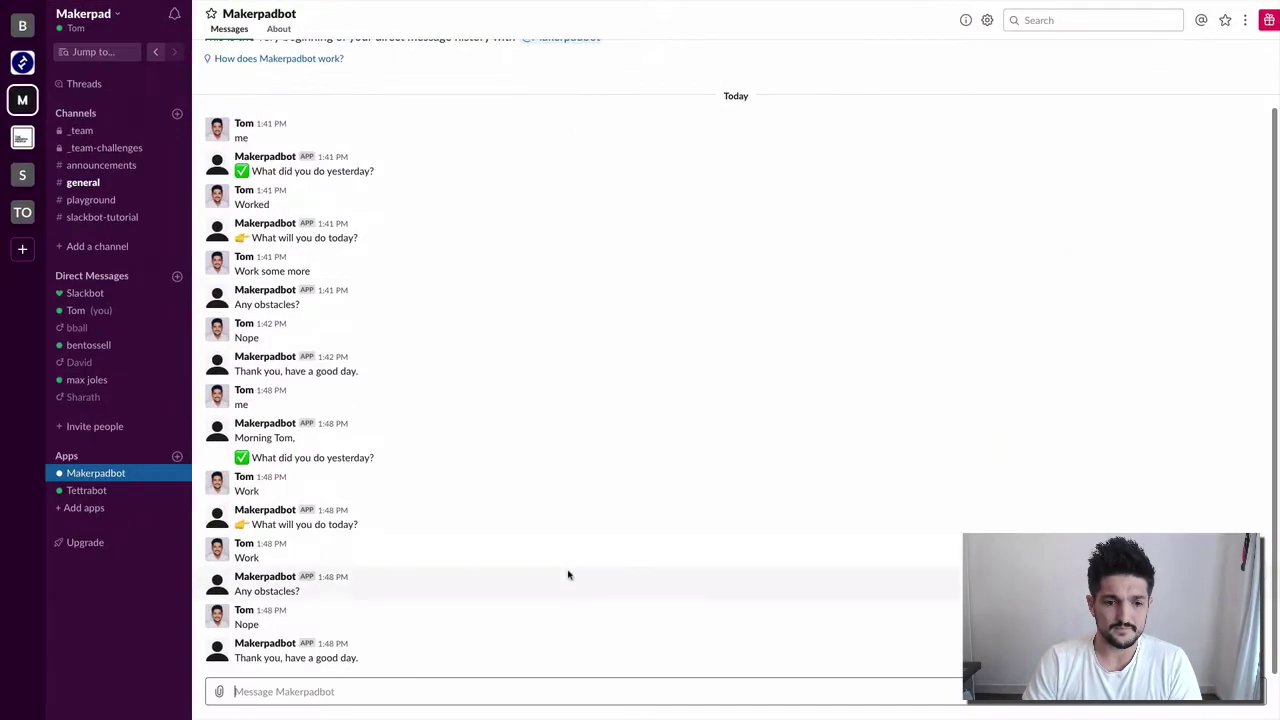
pyautogui.click(471, 689)
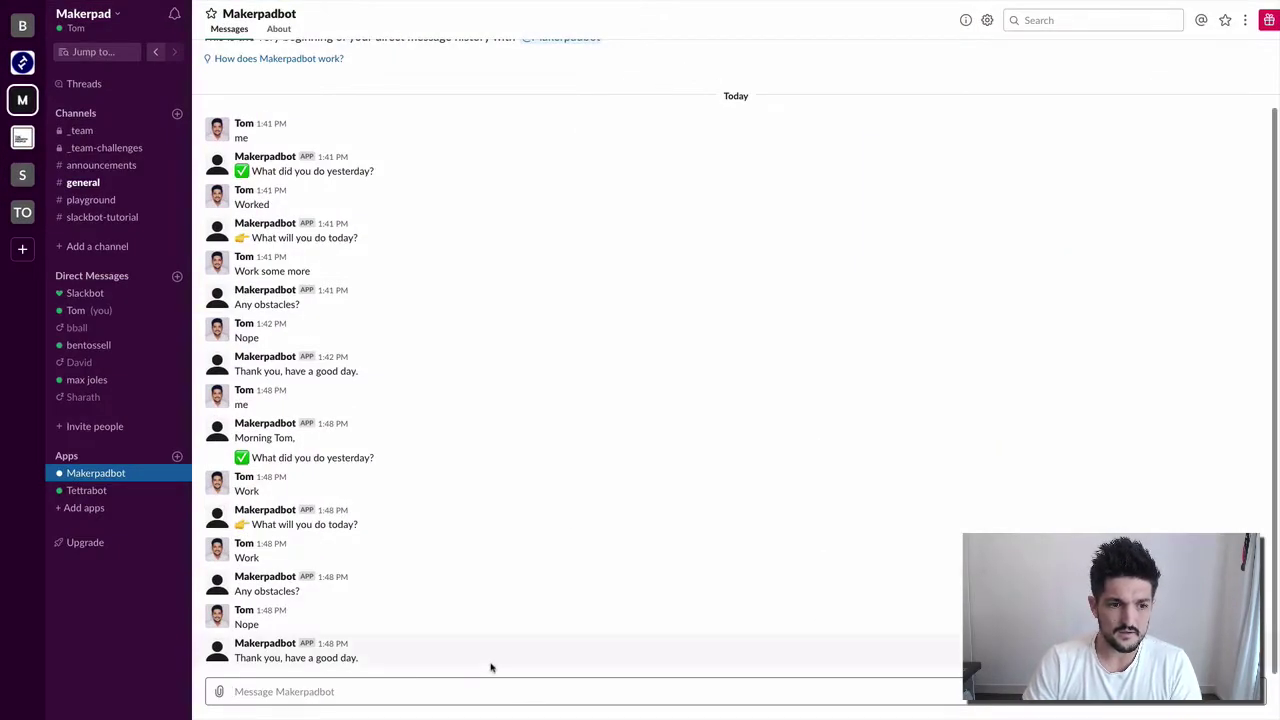
pyautogui.write('me')
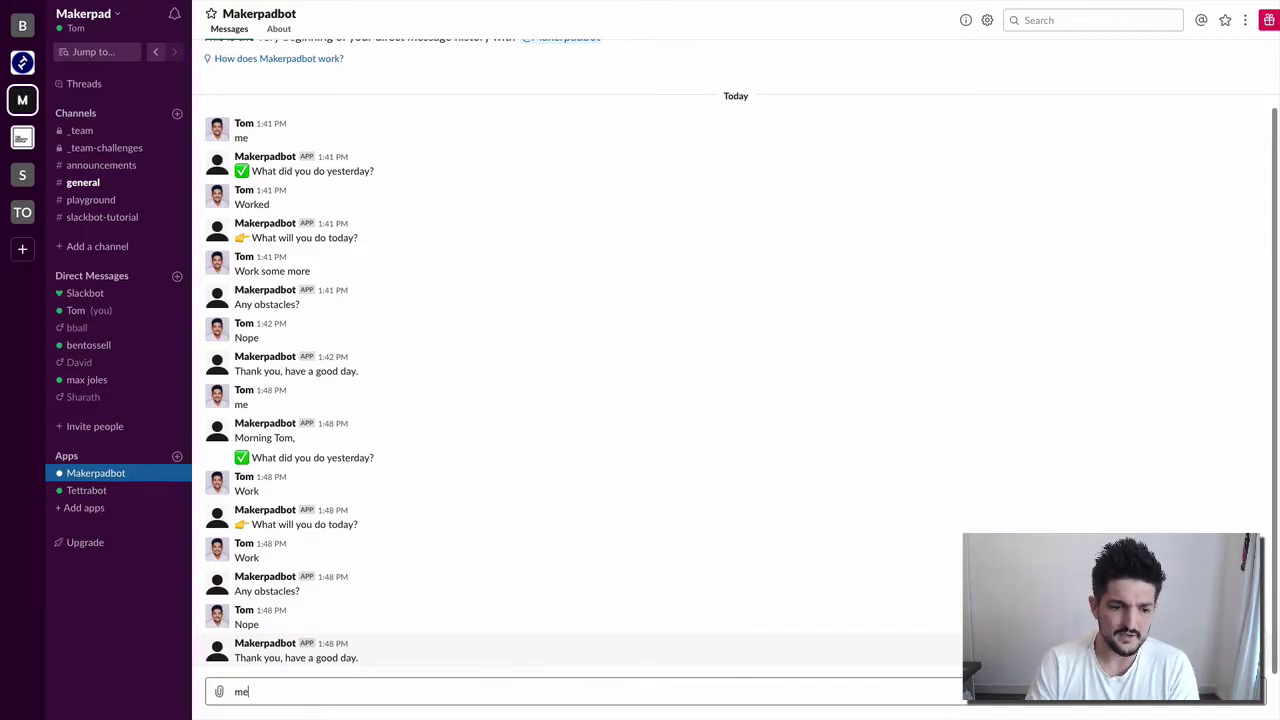
pyautogui.press('Return')
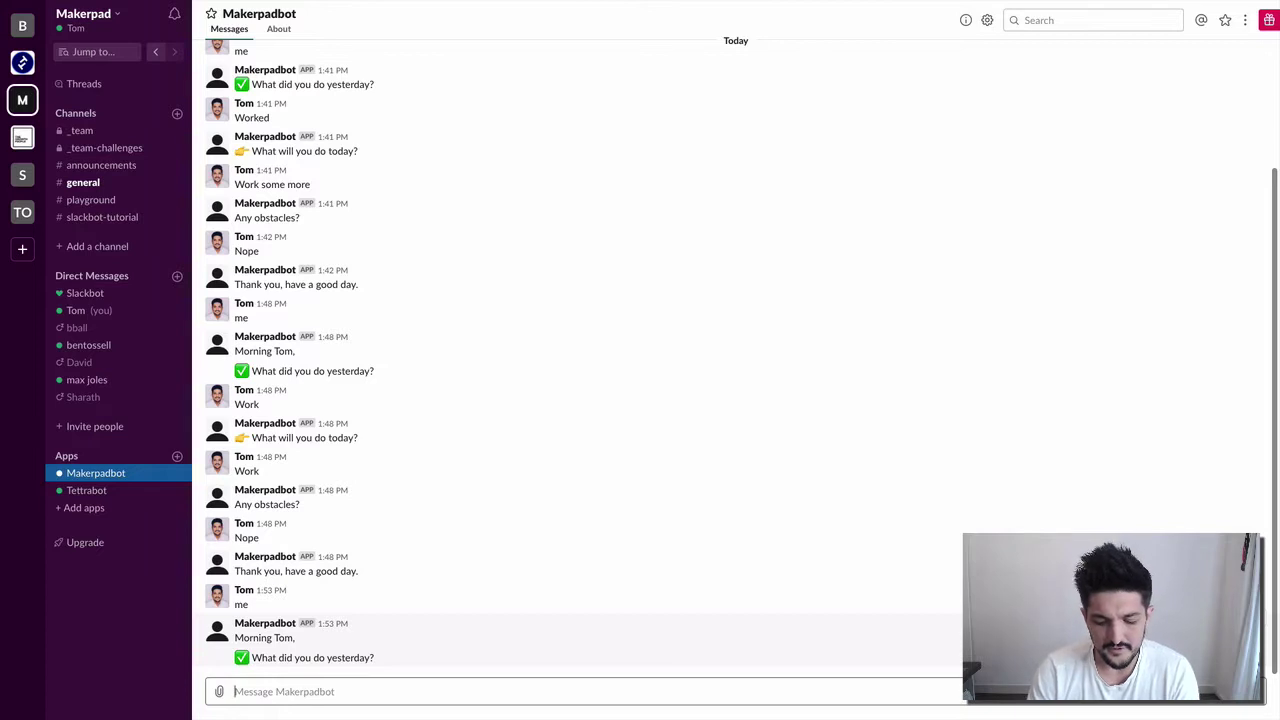
# - Answer the bot's question about yesterday with "Created a FlowXo Bot"
pyautogui.write('Cresate')
pyautogui.press('BackSpace')
pyautogui.press('BackSpace')
pyautogui.press('BackSpace')
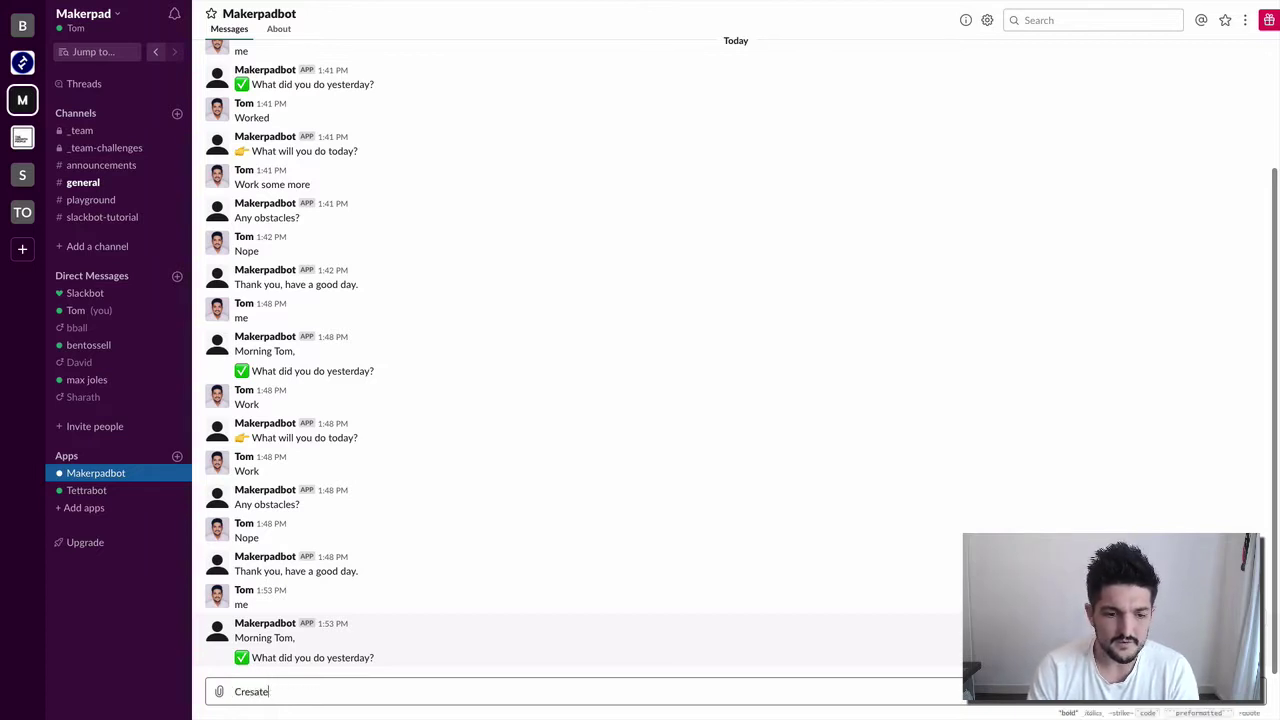
pyautogui.press('BackSpace')
pyautogui.write('ated a ')
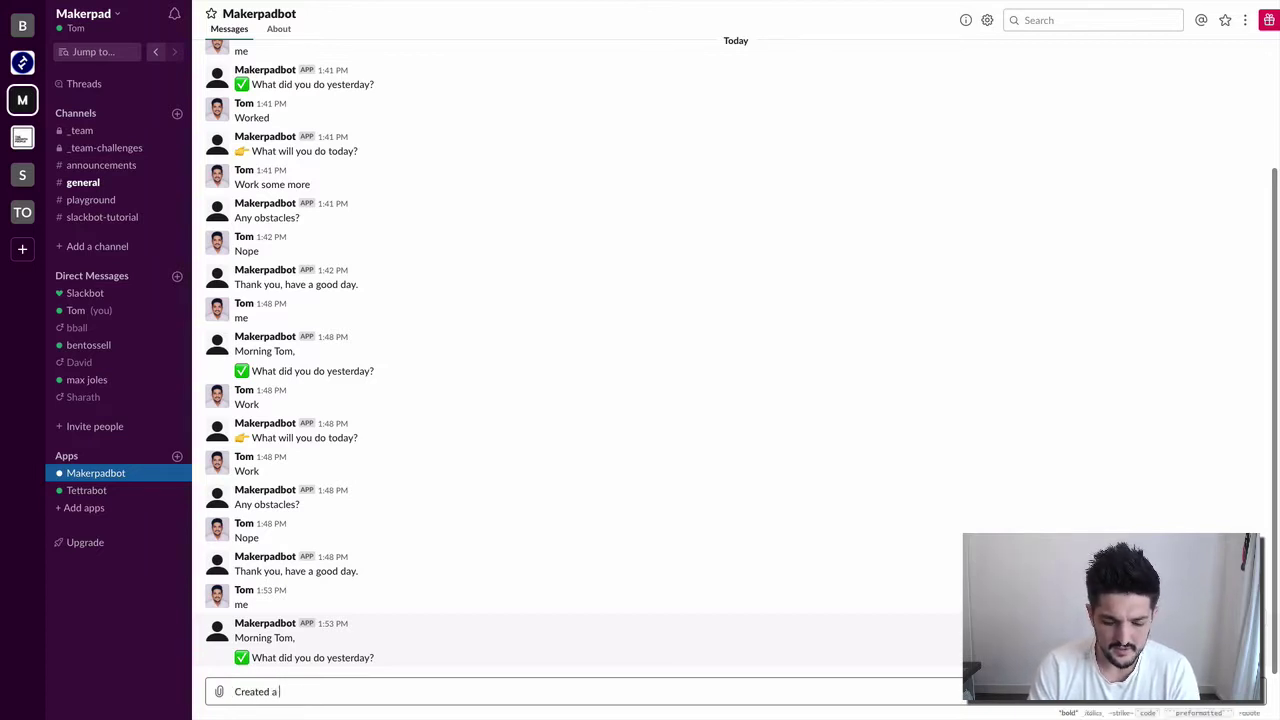
pyautogui.write('FlowXo Bot')
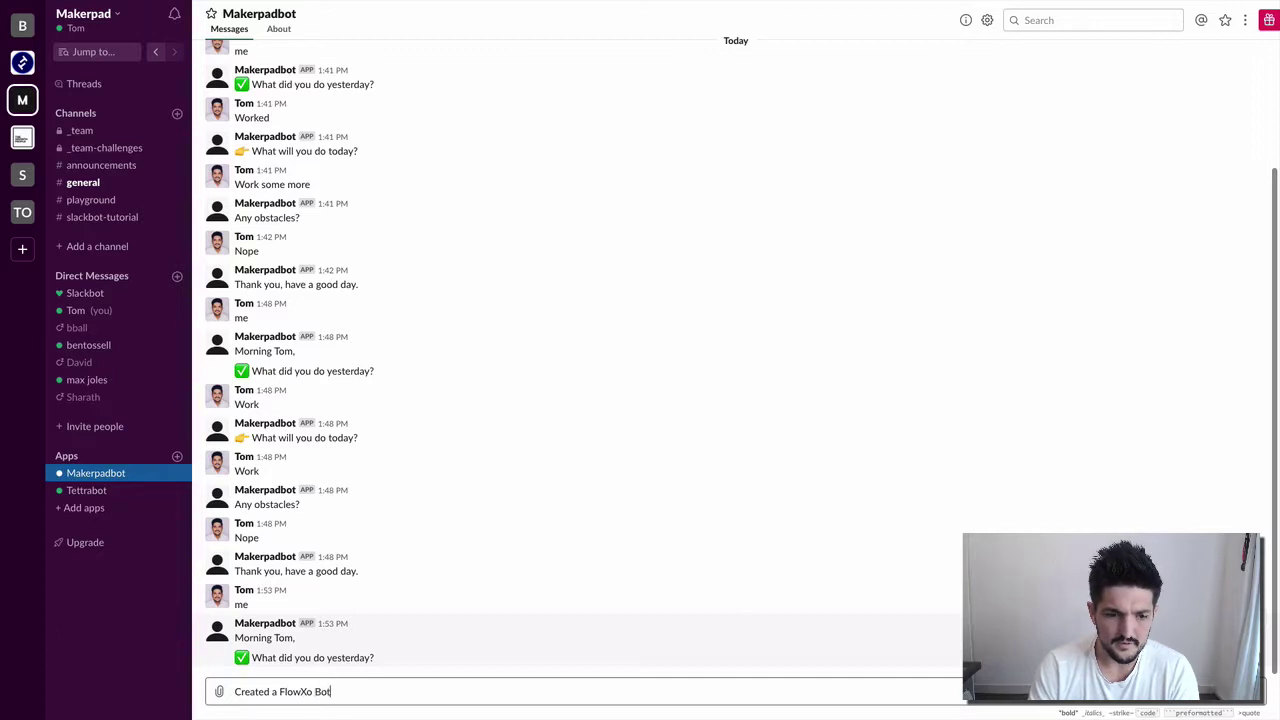
pyautogui.press('Return')
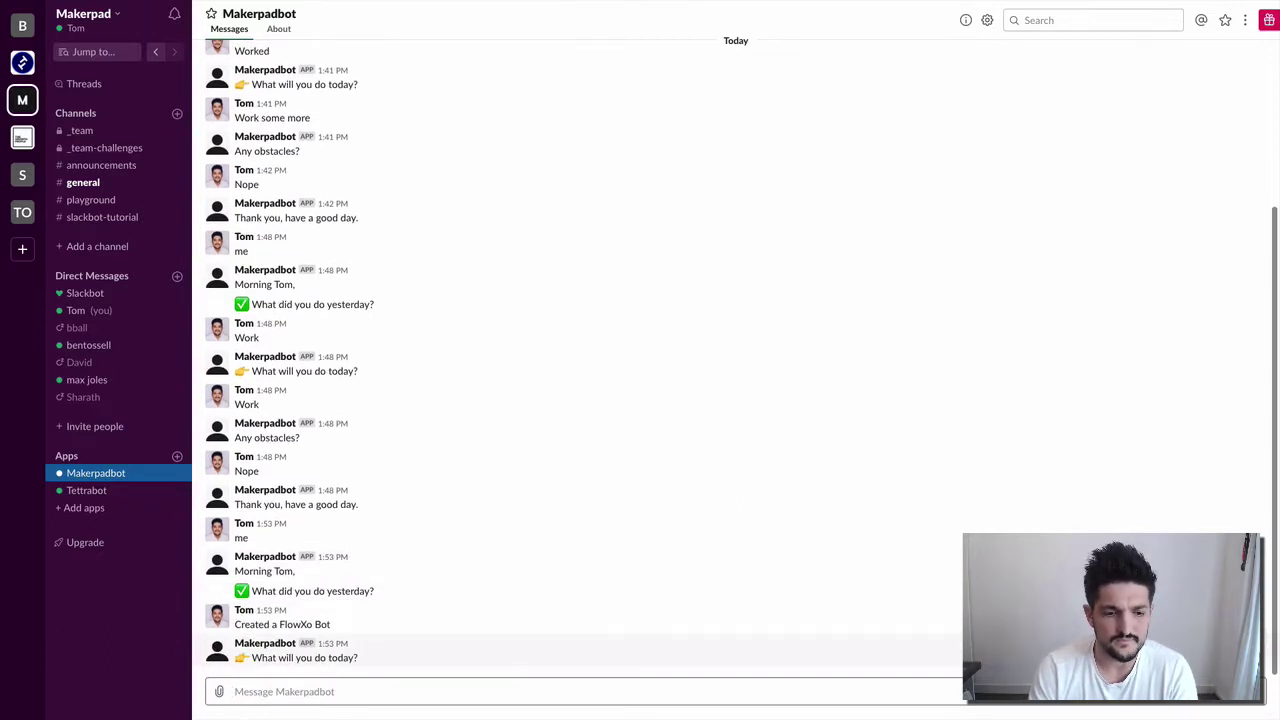
# - Answer the bot's question about today's plans with "Record the tutorial for Makerpad"
pyautogui.write('Record the ')
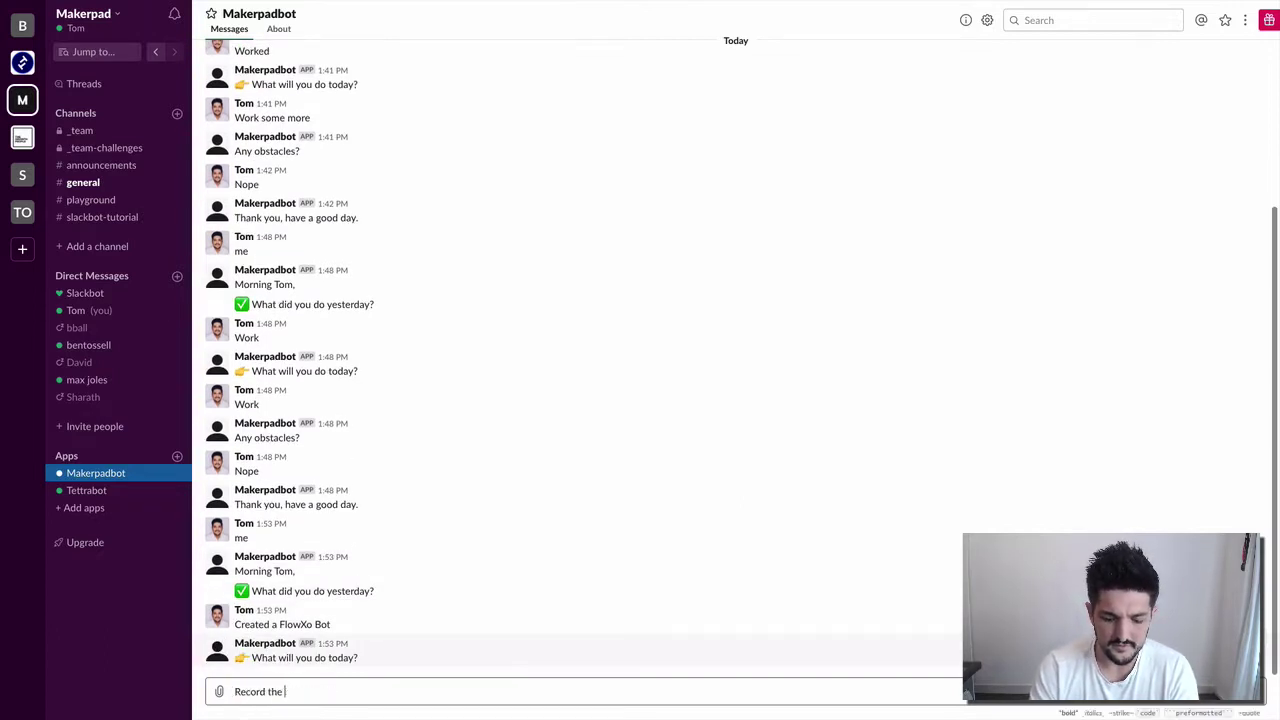
pyautogui.write('tutorial for ')
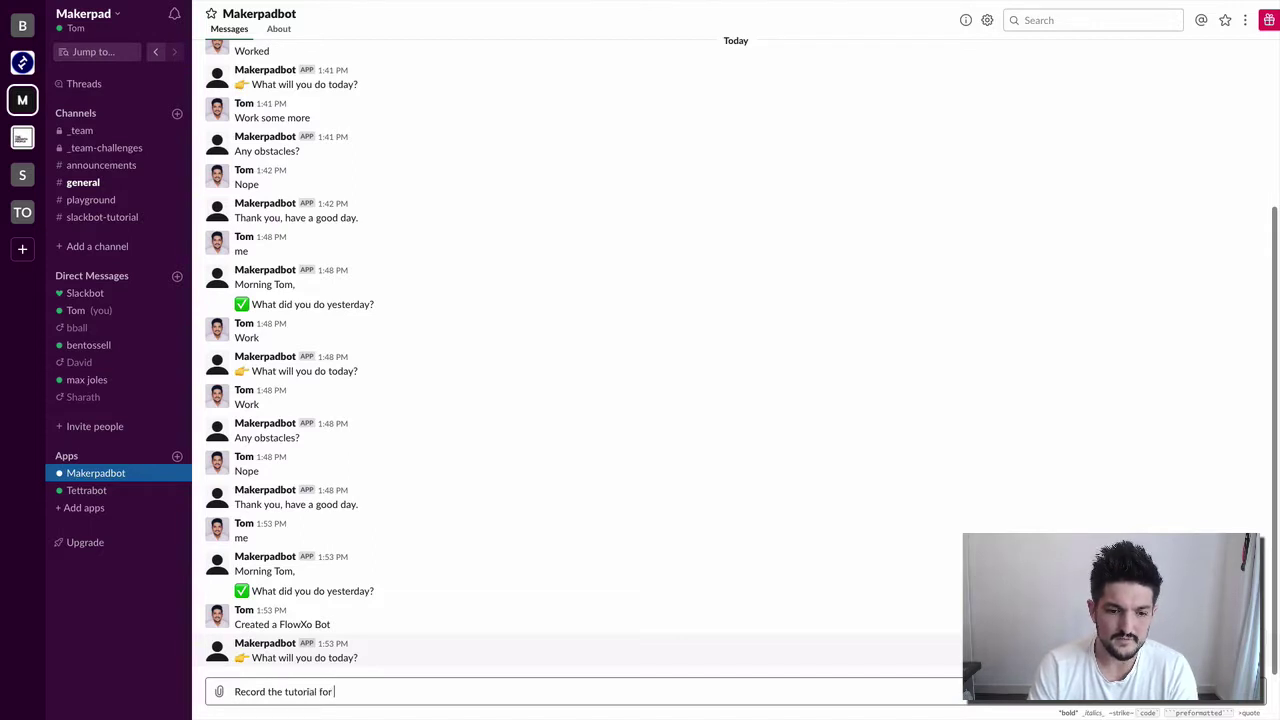
pyautogui.write('Makerpad')
pyautogui.press('Return')
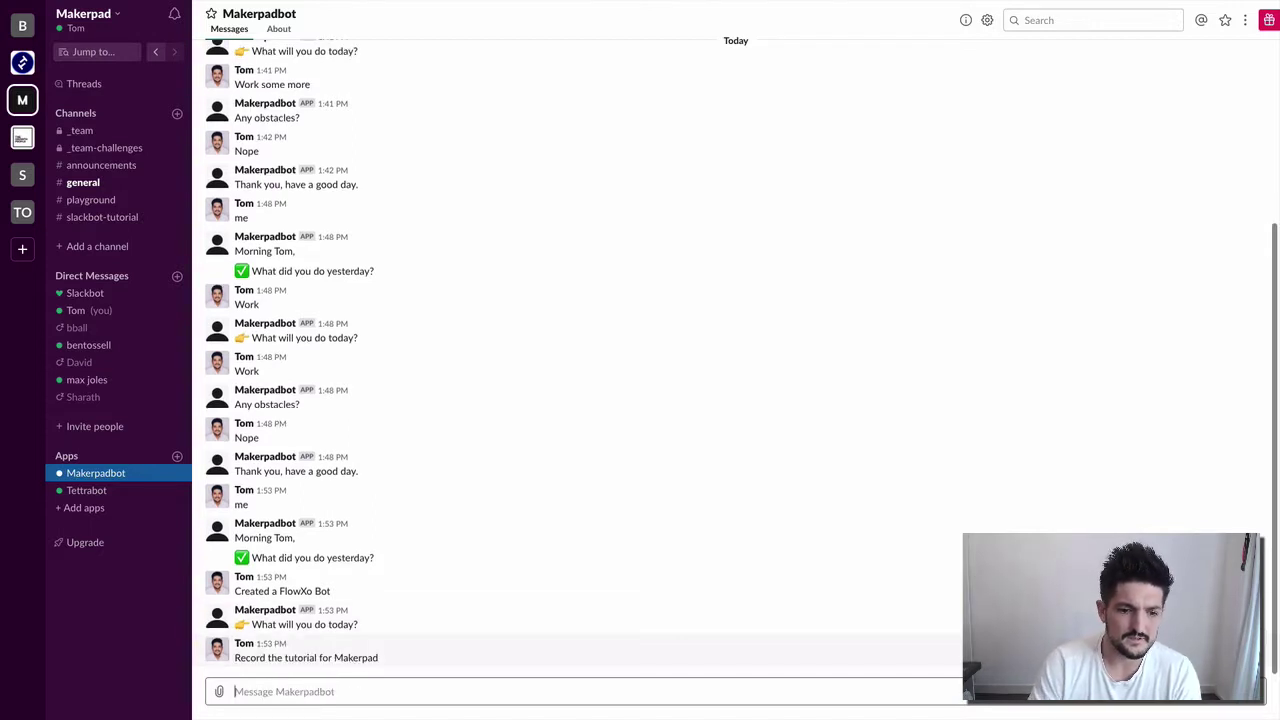
# - Reply "Nope, all good." to the bot's question about obstacles
pyautogui.write('Nop')
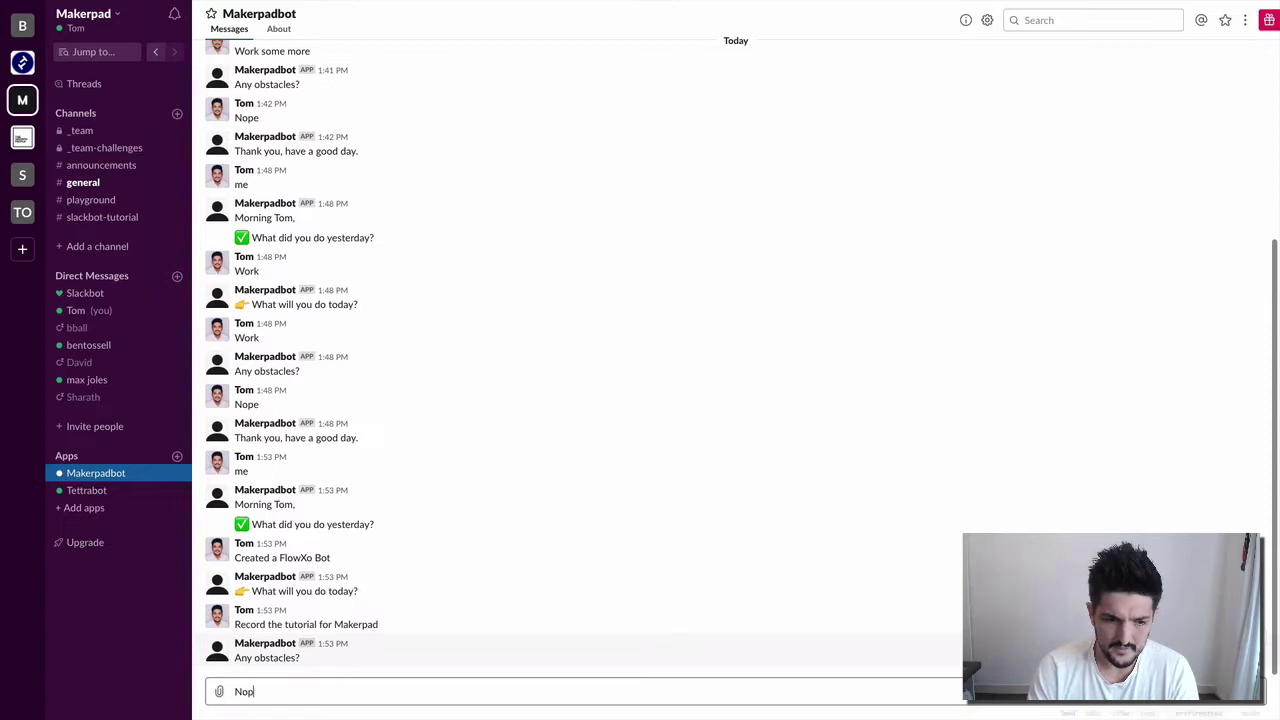
pyautogui.write('e, all good.')
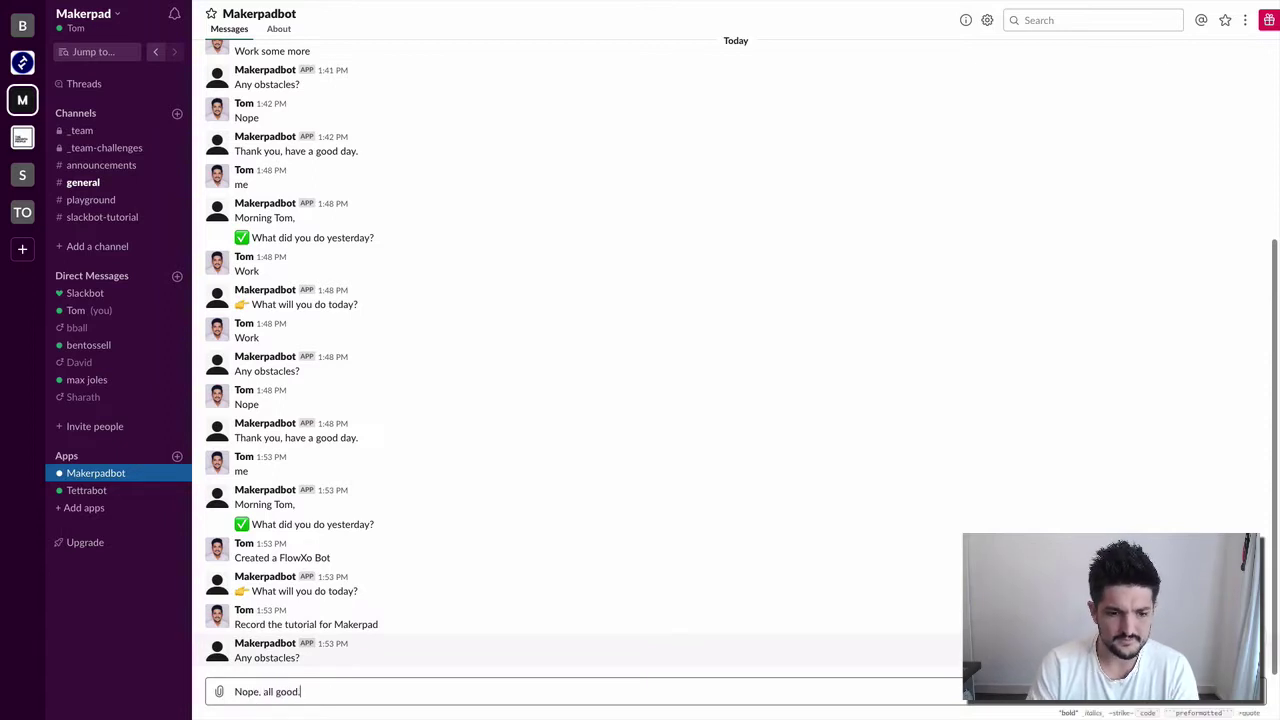
pyautogui.press('Return')
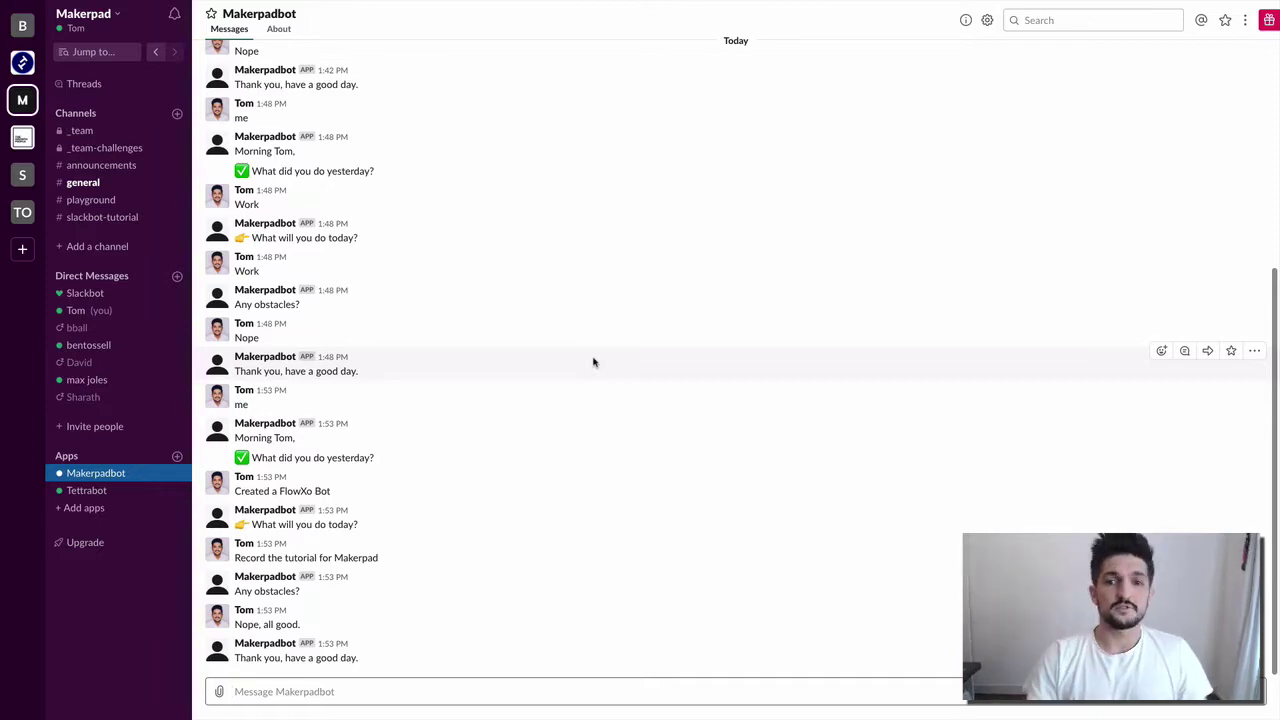
# - Switch to the MakerpadBot - Tutorial - Standup Responses spreadsheet in Google Sheets to check the row added from the standup answers
pyautogui.hotkey('ctrl', 'Up')
pyautogui.click(733, 58)
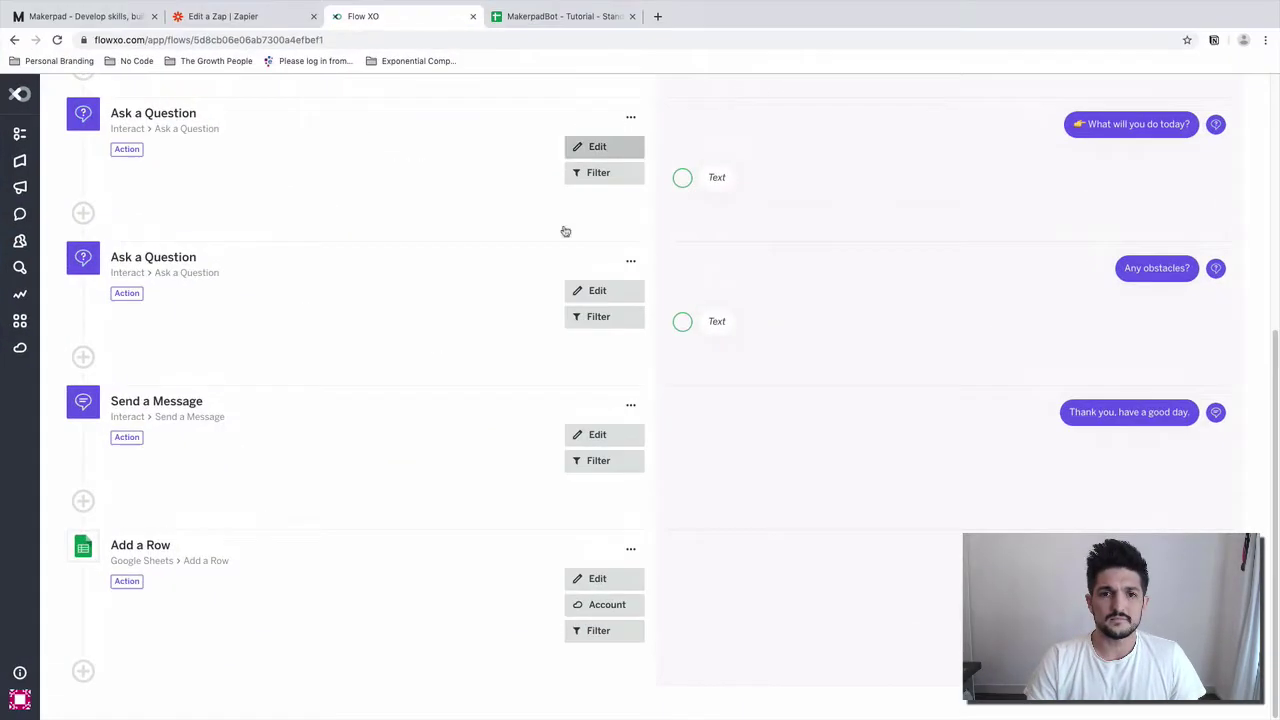
pyautogui.click(569, 17)
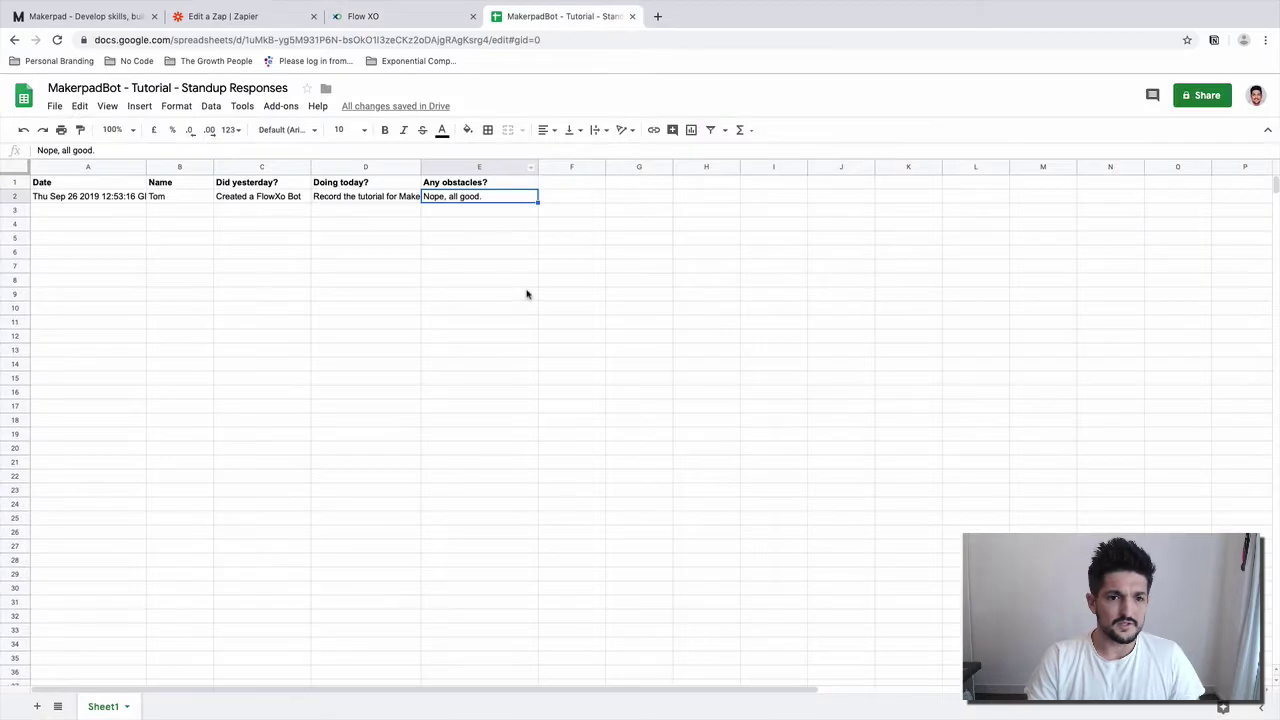
# - Widen the Doing today?, Date and Did yesterday? columns so the full responses in row 2 can be read
pyautogui.moveTo(421, 166); pyautogui.dragTo(459, 166)
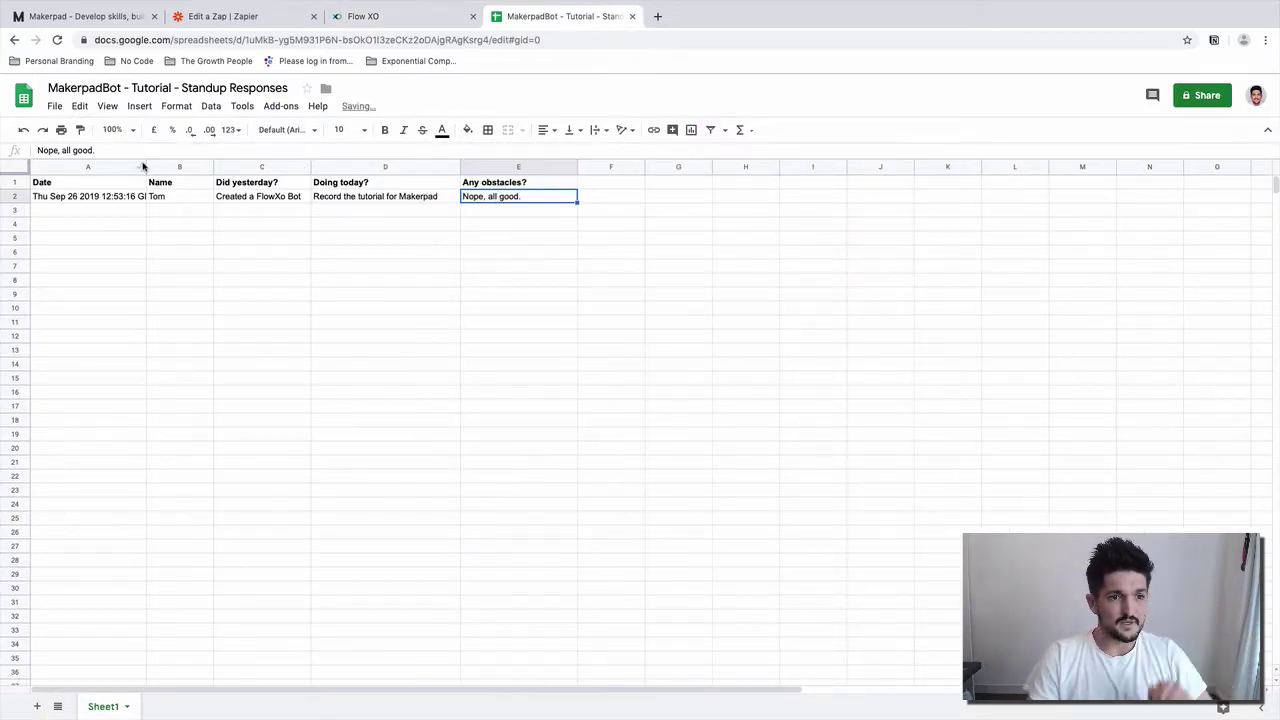
pyautogui.moveTo(146, 167); pyautogui.dragTo(225, 167)
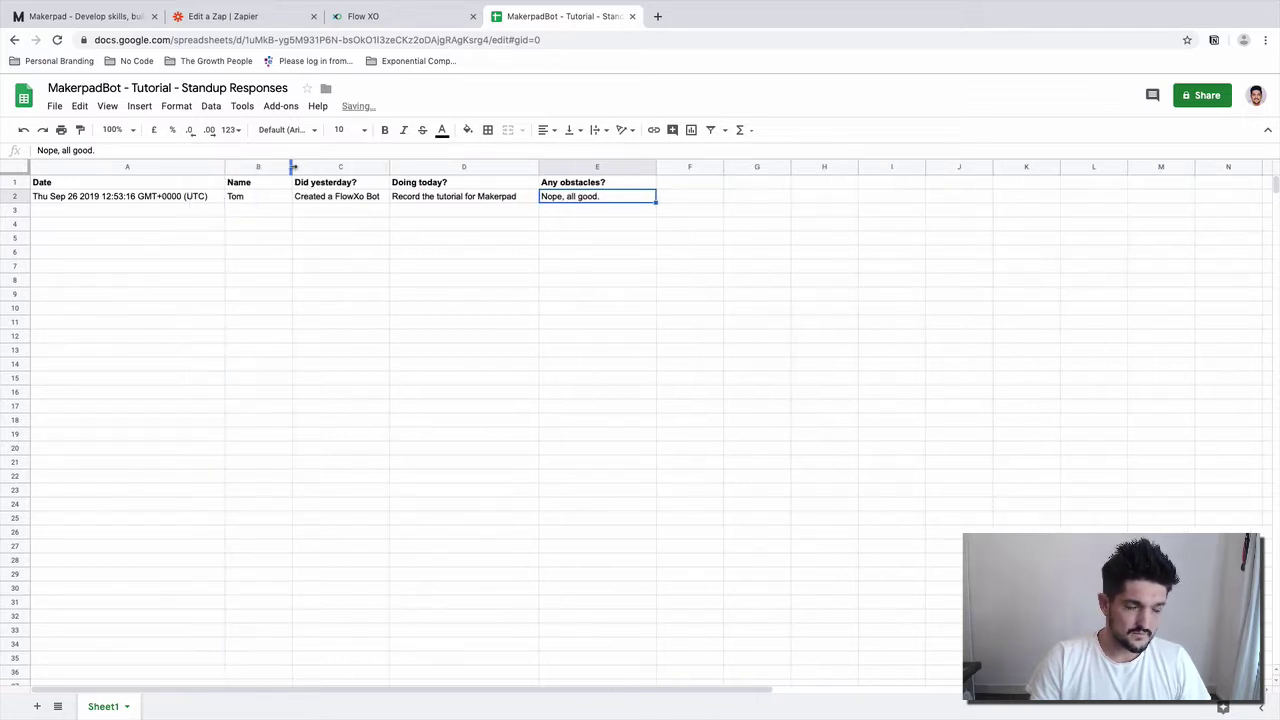
pyautogui.moveTo(390, 167); pyautogui.dragTo(417, 167)
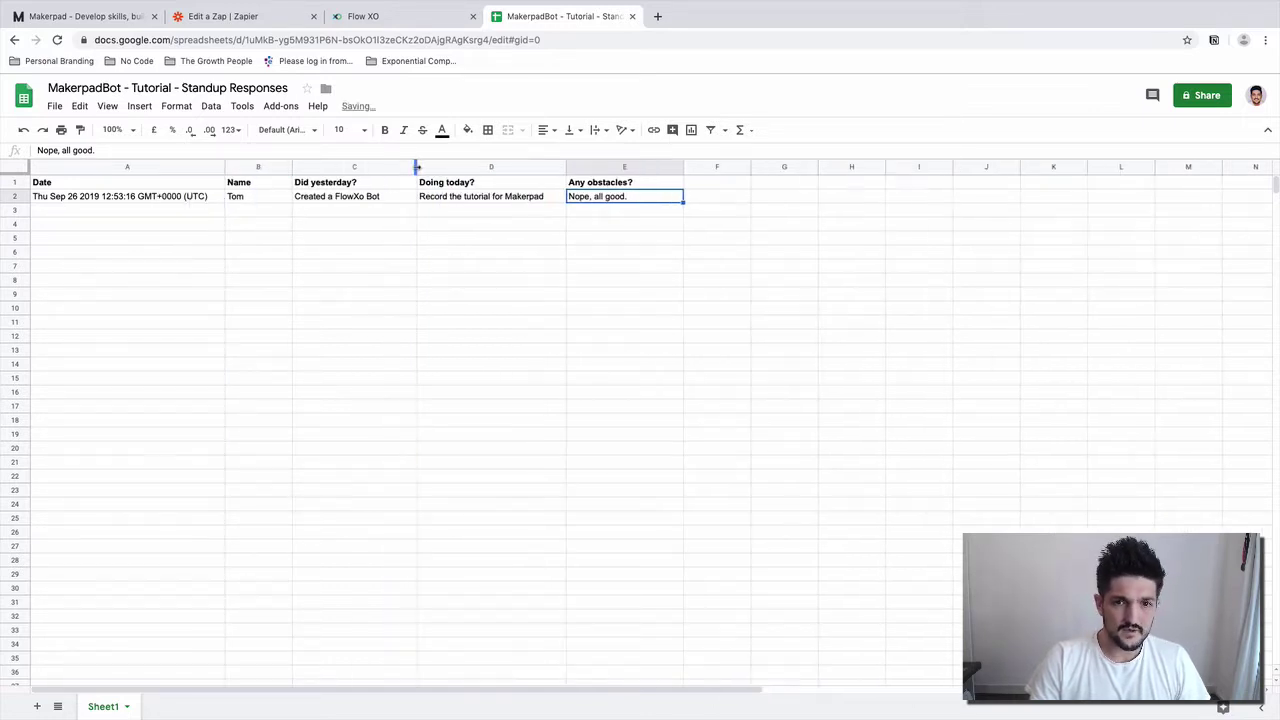
pyautogui.click(633, 211)
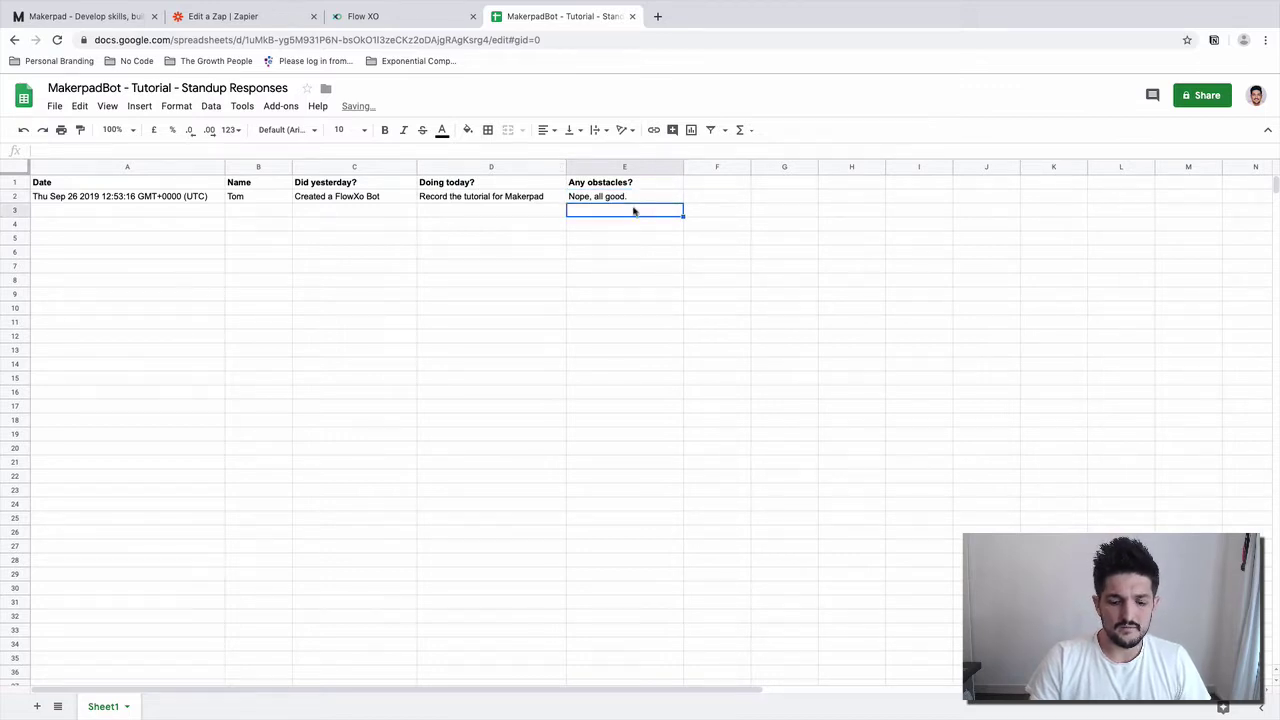